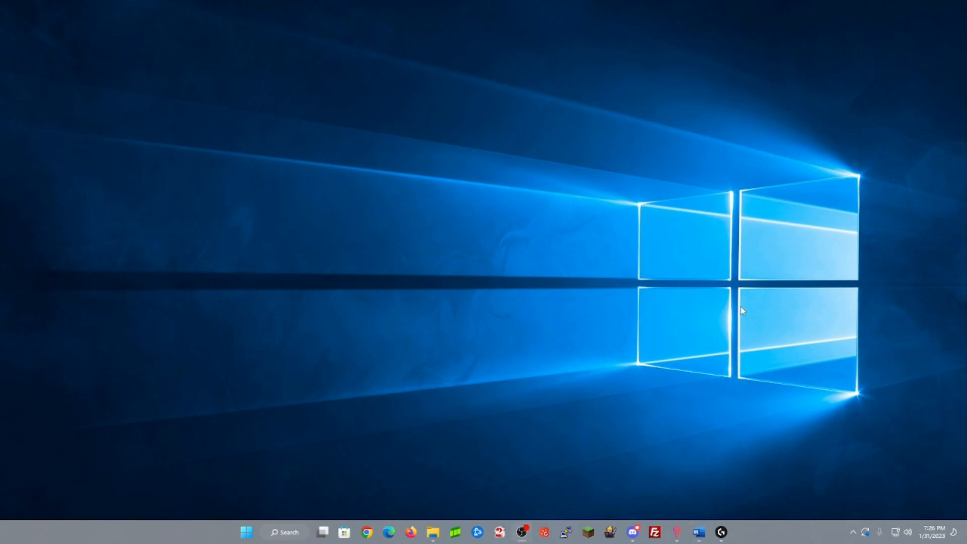
Step: Switch to Firefox and go to streamelements.com
{"action": "left_click", "coordinate": [413, 534]}
{"action": "left_click", "coordinate": [380, 31]}
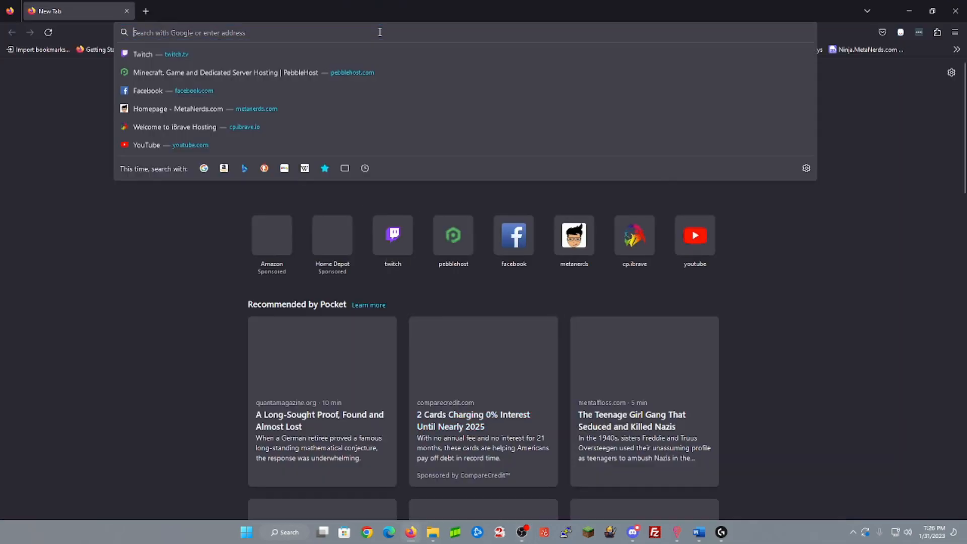
{"action": "type", "text": "streamelements.com/"}
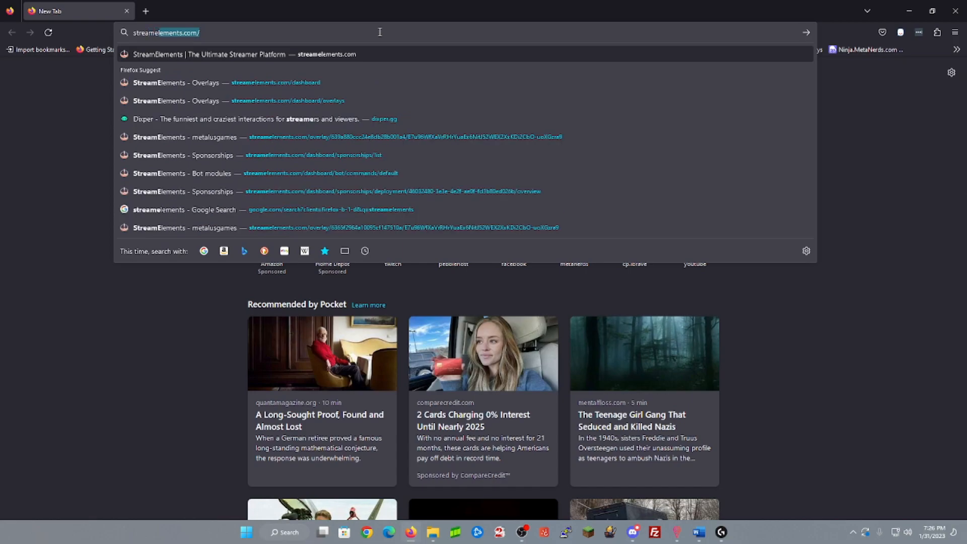
{"action": "key", "text": "Return"}
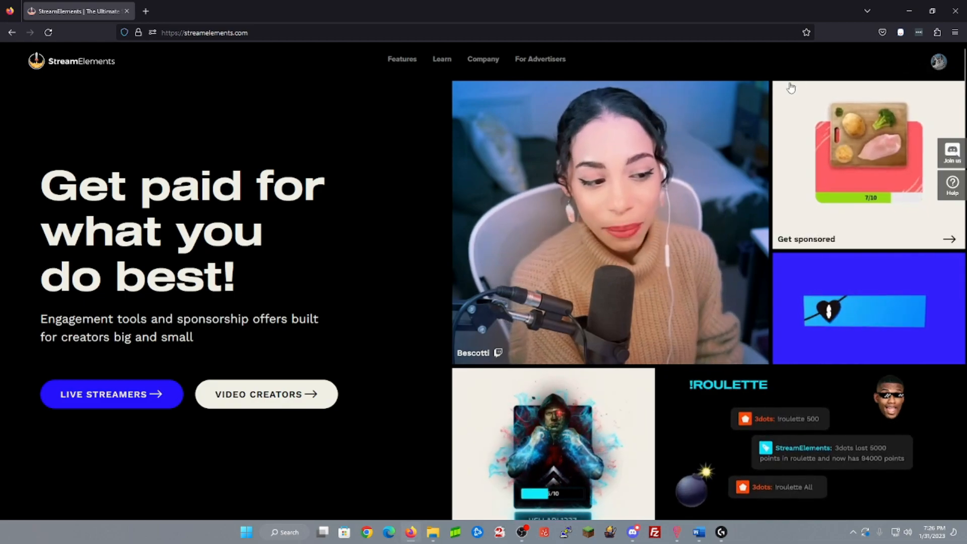
Step: Go to the account's dashboard and open the Overlays page of the streaming tools
{"action": "left_click", "coordinate": [941, 68]}
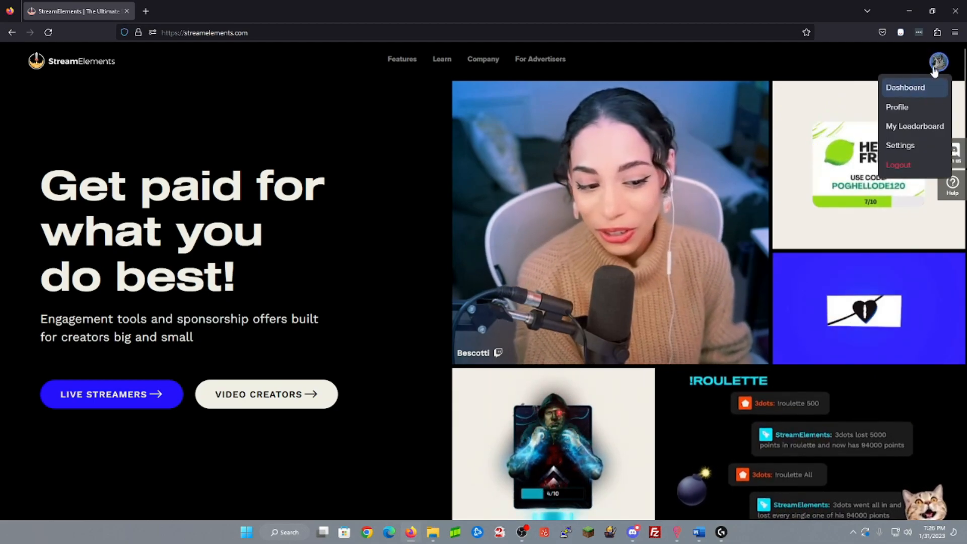
{"action": "left_click", "coordinate": [910, 96]}
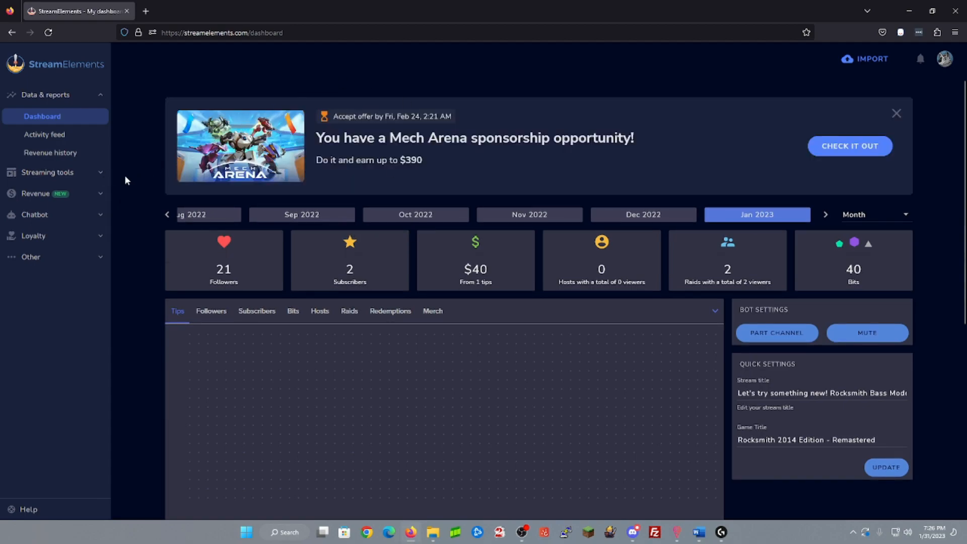
{"action": "left_click", "coordinate": [101, 174]}
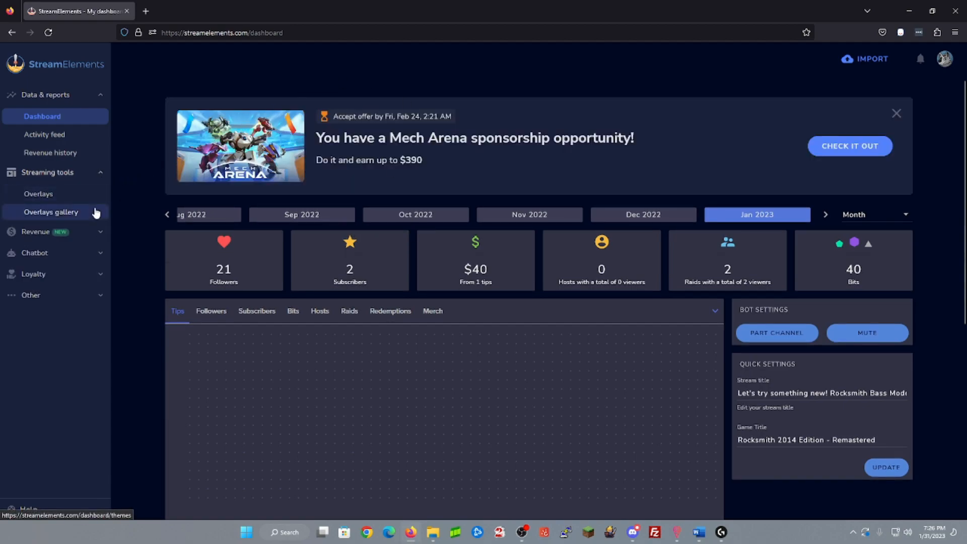
{"action": "left_click", "coordinate": [70, 200]}
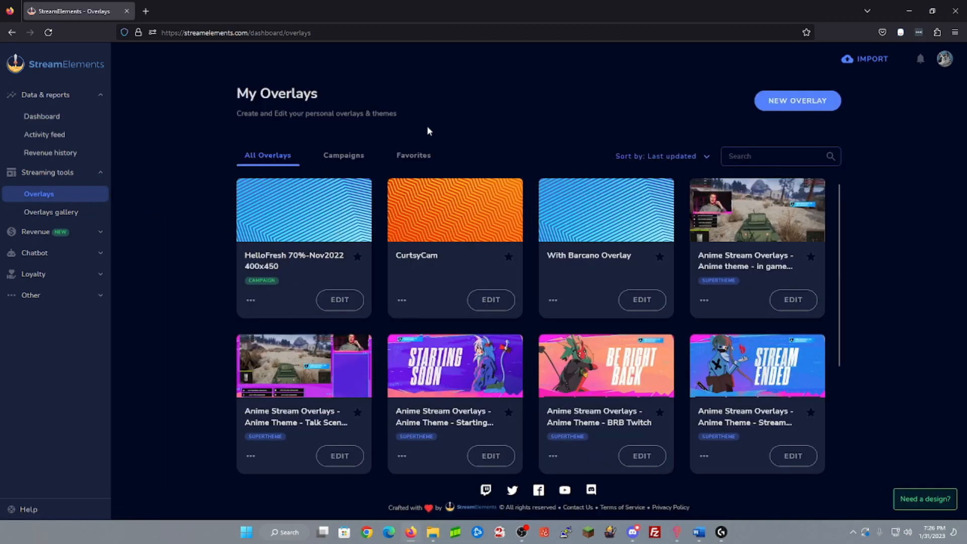
Step: Create a new overlay with a resolution of 1080p
{"action": "scroll", "coordinate": [487, 266], "scroll_direction": "down", "scroll_amount": 10}
{"action": "scroll", "coordinate": [483, 270], "scroll_direction": "up", "scroll_amount": 8}
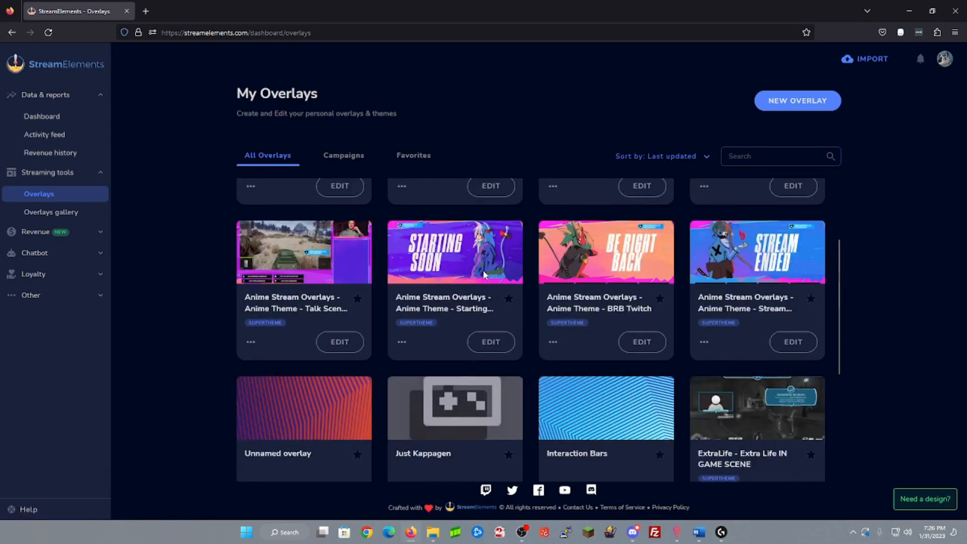
{"action": "scroll", "coordinate": [483, 274], "scroll_direction": "up", "scroll_amount": 1}
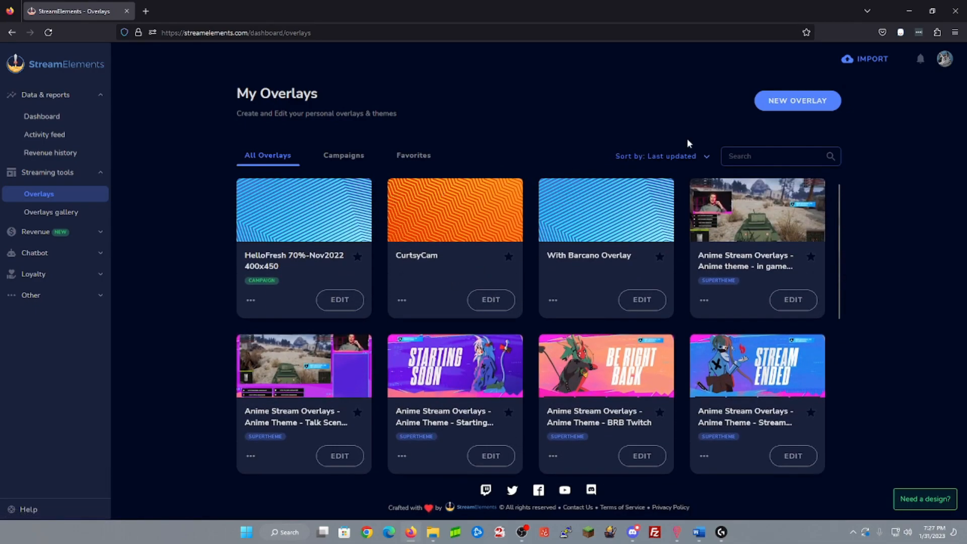
{"action": "left_click", "coordinate": [796, 103]}
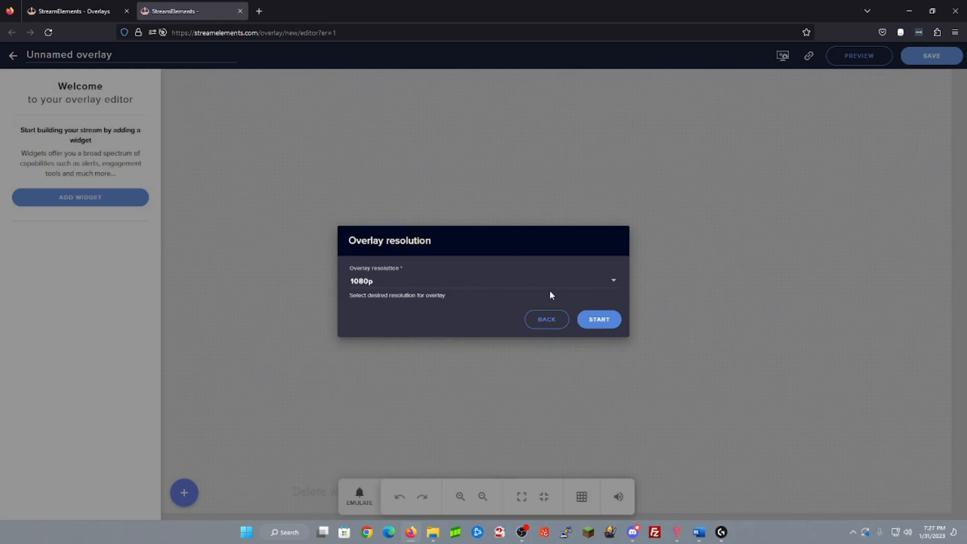
{"action": "left_click", "coordinate": [600, 323]}
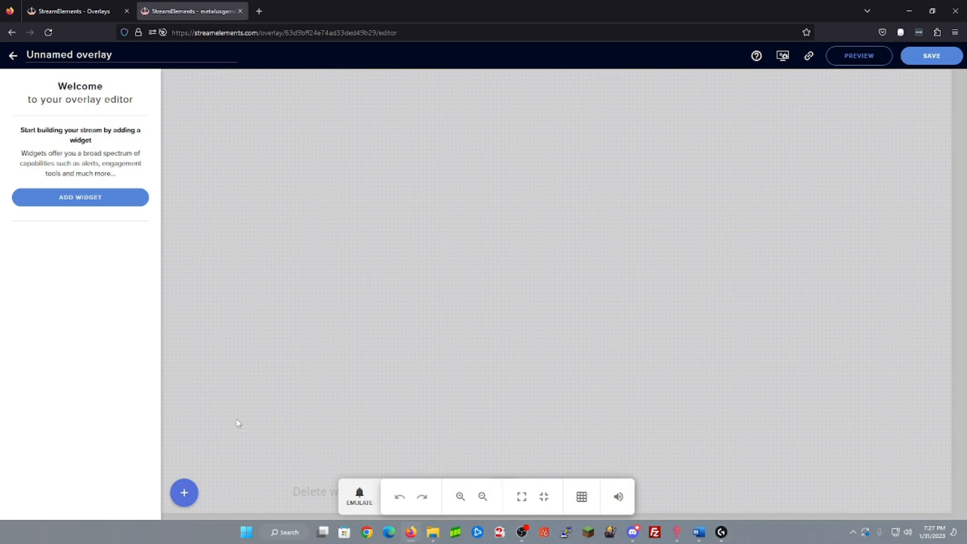
Step: Add a static Image widget to the empty overlay
{"action": "left_click", "coordinate": [118, 202]}
{"action": "mouse_move", "coordinate": [229, 281]}
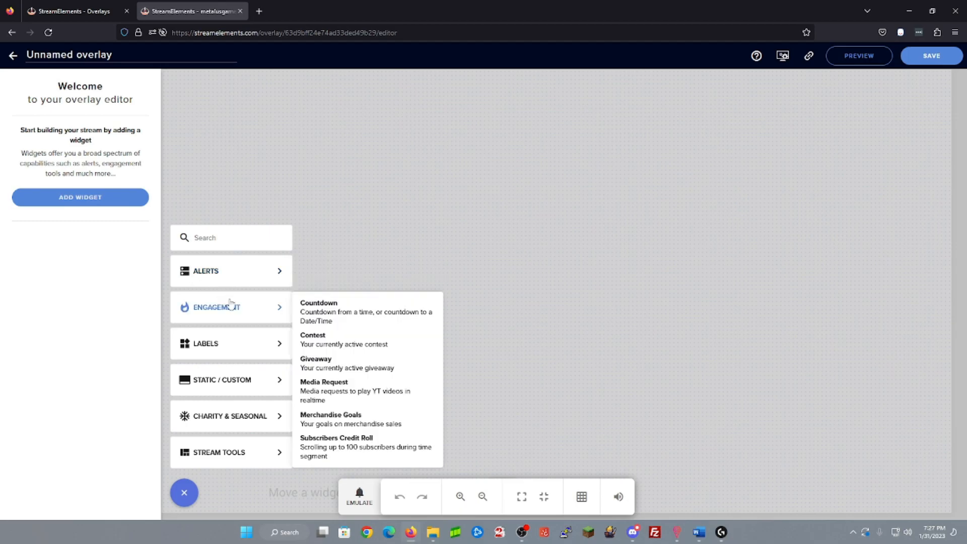
{"action": "mouse_move", "coordinate": [255, 455]}
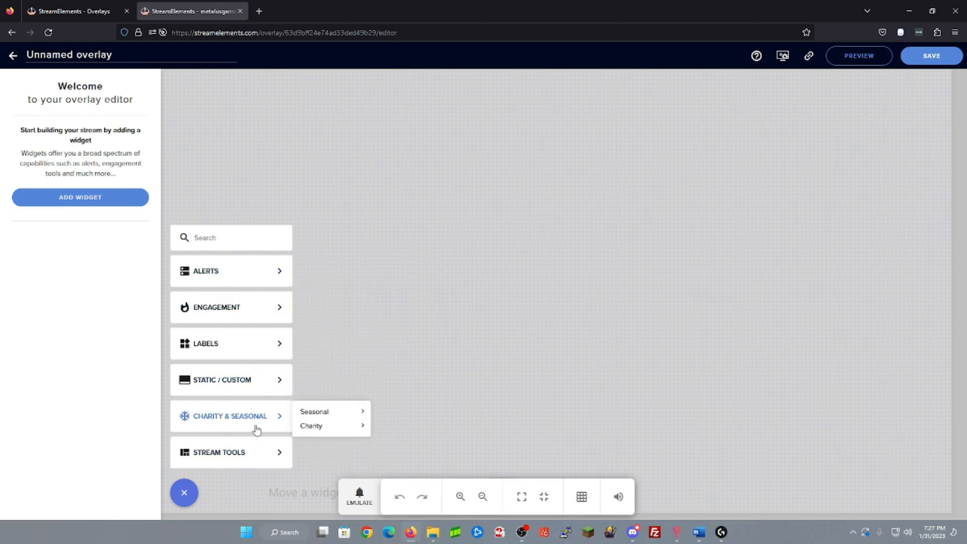
{"action": "mouse_move", "coordinate": [255, 391]}
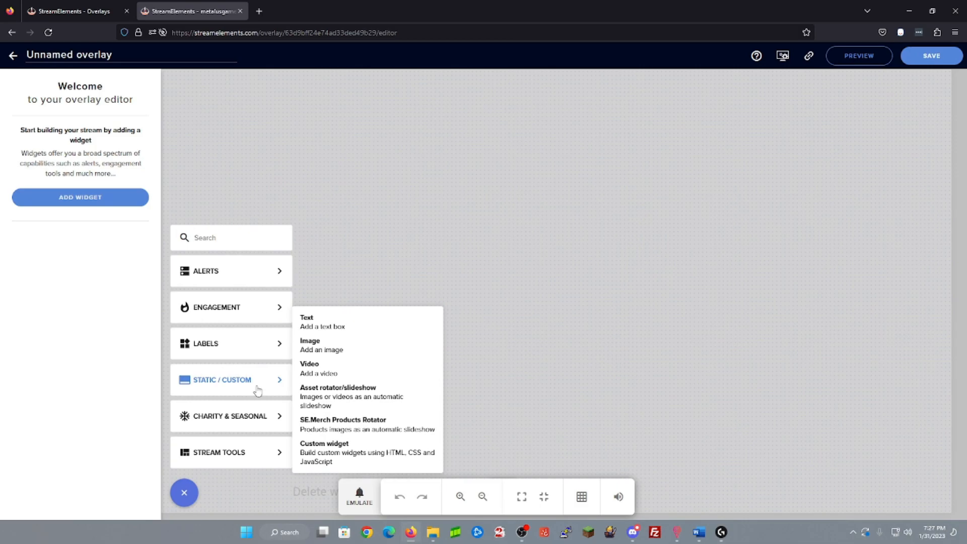
{"action": "mouse_move", "coordinate": [262, 267]}
{"action": "left_click", "coordinate": [331, 349]}
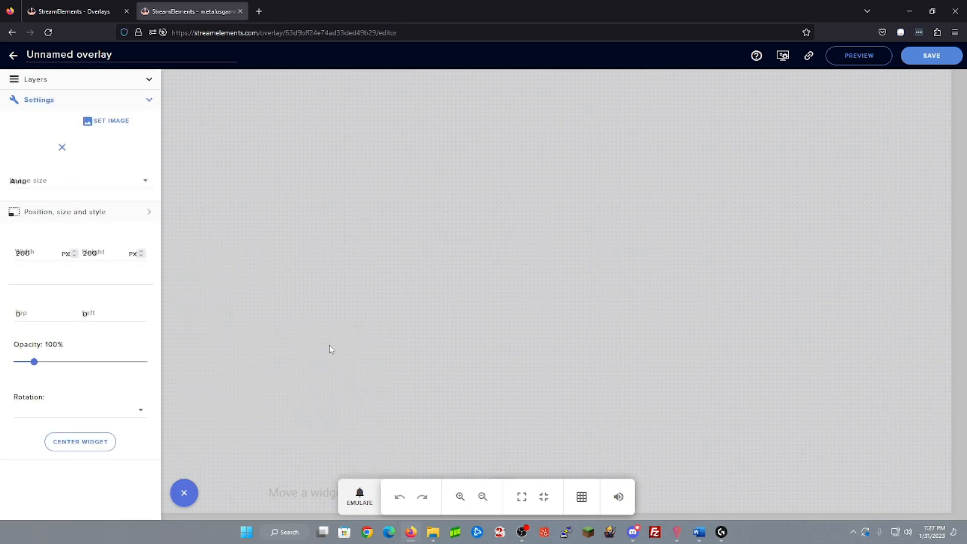
Step: Set the image widget's picture to d242503-start-preview.jpeg from the uploaded images
{"action": "left_click", "coordinate": [113, 121]}
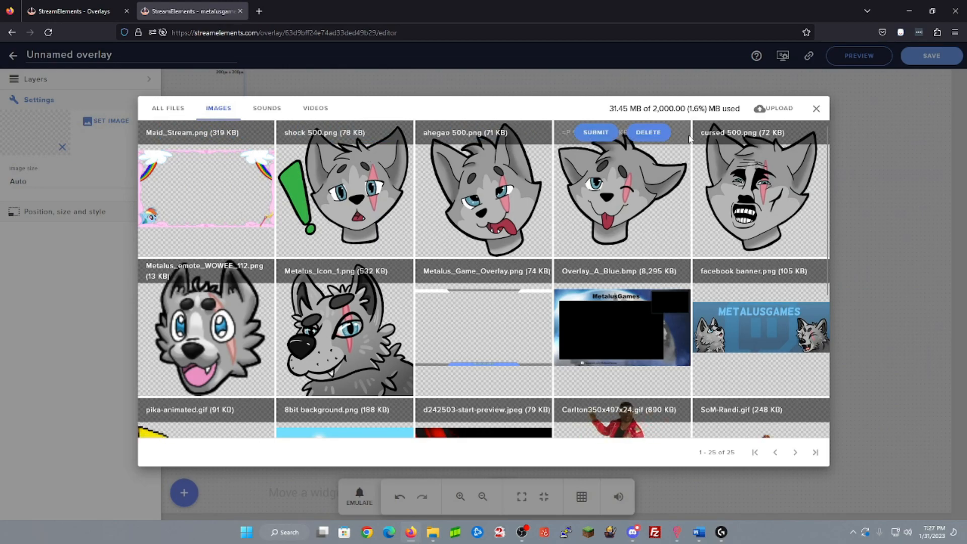
{"action": "scroll", "coordinate": [624, 217], "scroll_direction": "down", "scroll_amount": 3}
{"action": "scroll", "coordinate": [623, 218], "scroll_direction": "up", "scroll_amount": 3}
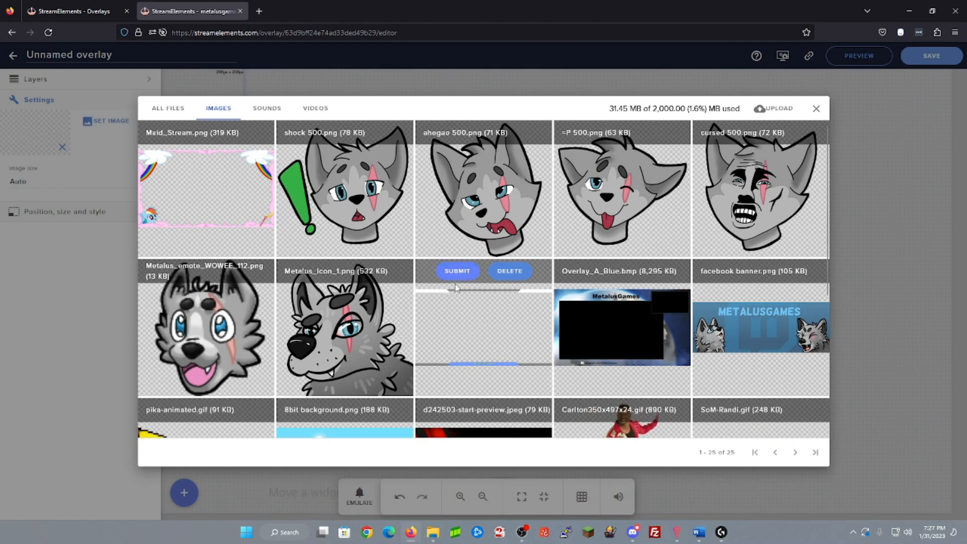
{"action": "scroll", "coordinate": [461, 378], "scroll_direction": "down", "scroll_amount": 2}
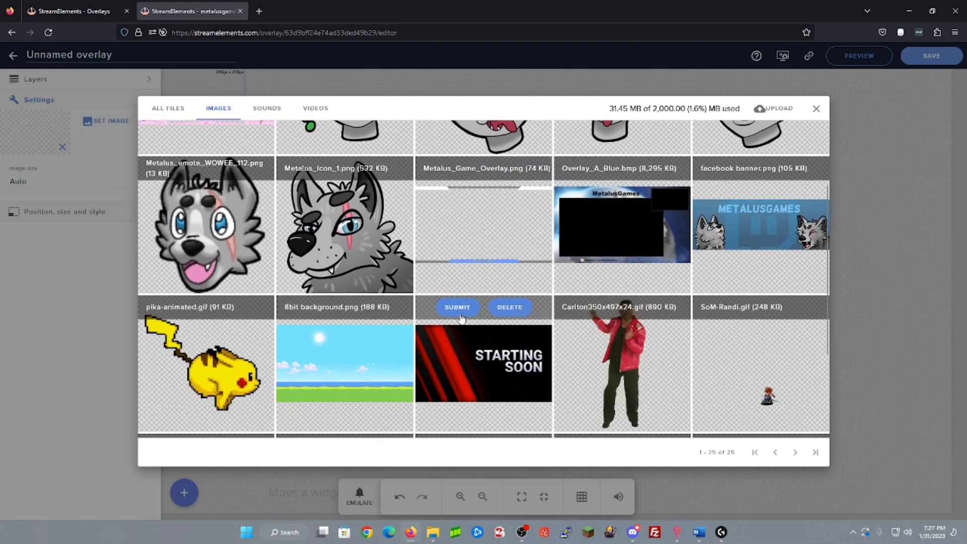
{"action": "left_click", "coordinate": [459, 309]}
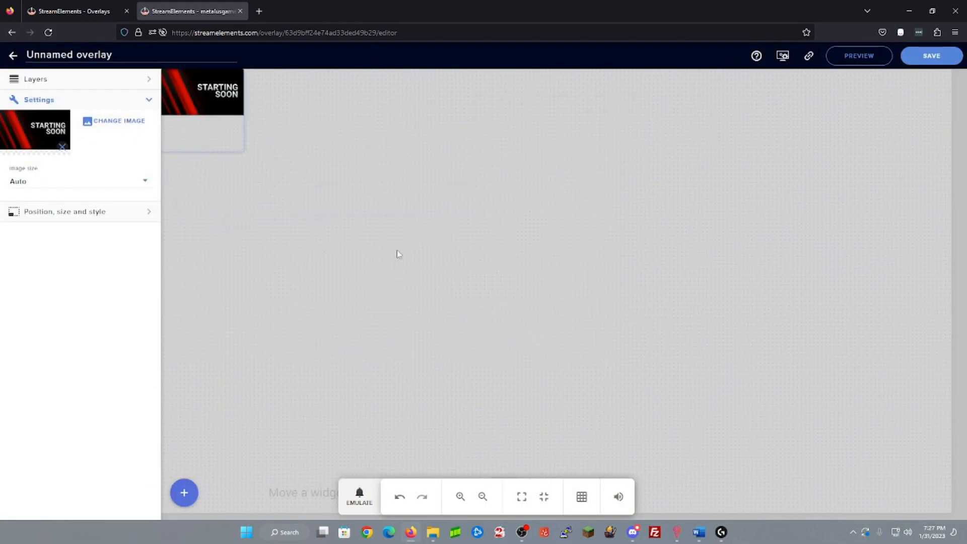
Step: Change the widget's picture to Metalus_Game_Overlay.png and enlarge it to fill the whole overlay canvas
{"action": "mouse_move", "coordinate": [208, 94]}
{"action": "left_mouse_down"}
{"action": "mouse_move", "coordinate": [300, 147]}
{"action": "mouse_move", "coordinate": [221, 94]}
{"action": "mouse_move", "coordinate": [208, 97]}
{"action": "left_mouse_up"}
{"action": "right_click", "coordinate": [213, 100]}
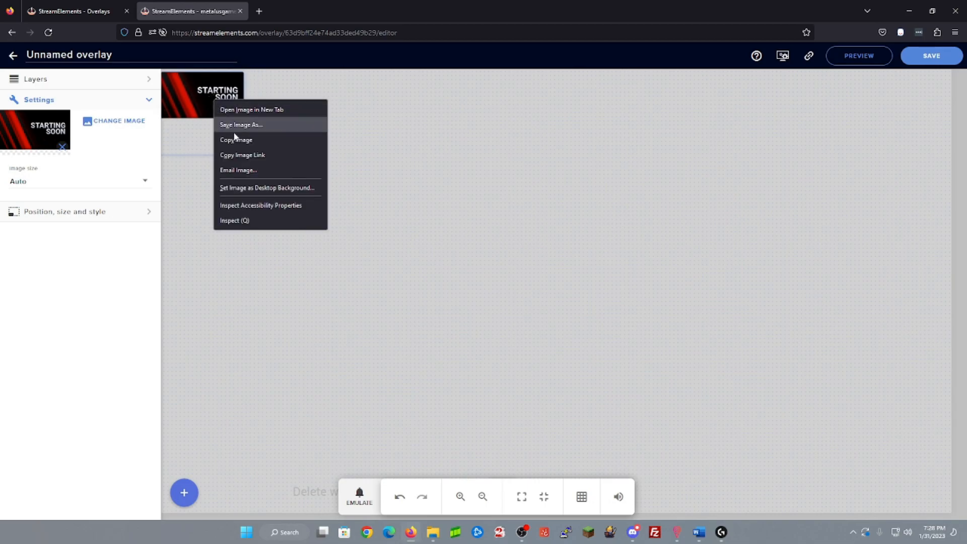
{"action": "left_click", "coordinate": [135, 126]}
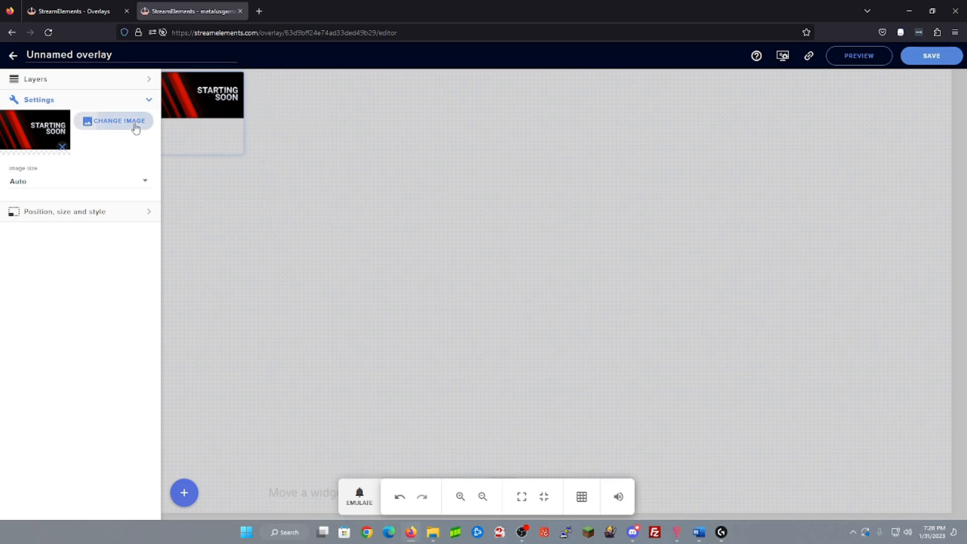
{"action": "left_click", "coordinate": [135, 126]}
{"action": "mouse_move", "coordinate": [454, 274]}
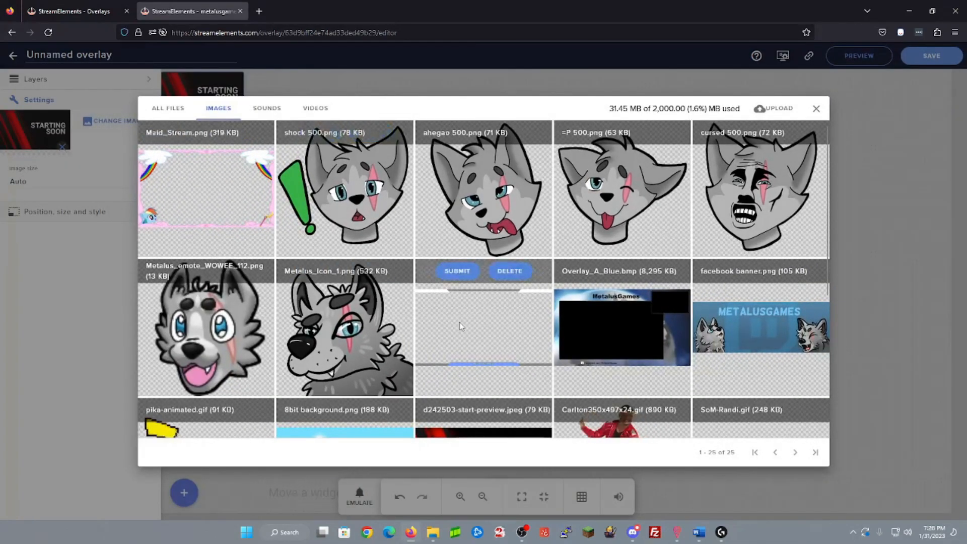
{"action": "left_click", "coordinate": [454, 274]}
{"action": "mouse_move", "coordinate": [207, 114]}
{"action": "left_mouse_down"}
{"action": "mouse_move", "coordinate": [227, 138]}
{"action": "mouse_move", "coordinate": [207, 111]}
{"action": "left_mouse_up"}
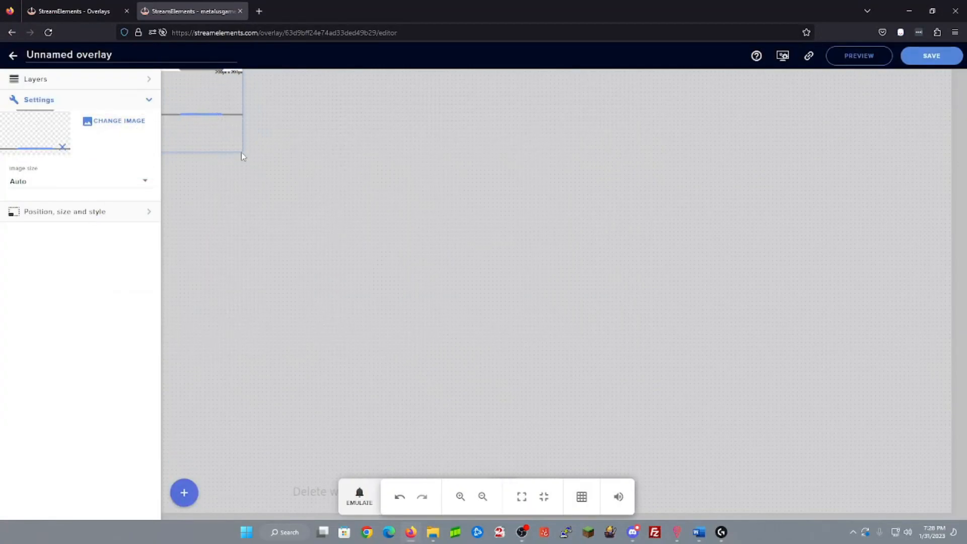
{"action": "left_click_drag", "start_coordinate": [242, 149], "coordinate": [951, 512]}
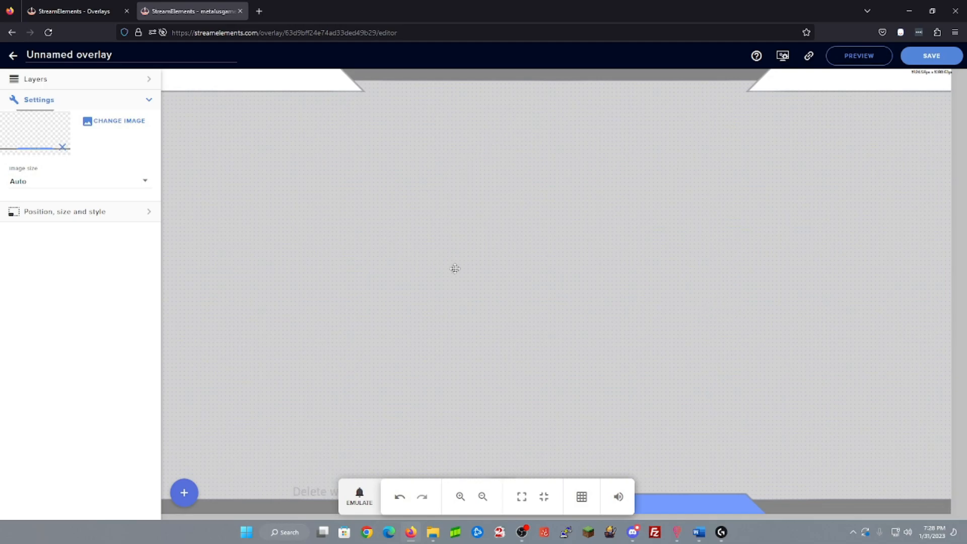
{"action": "left_click", "coordinate": [361, 499]}
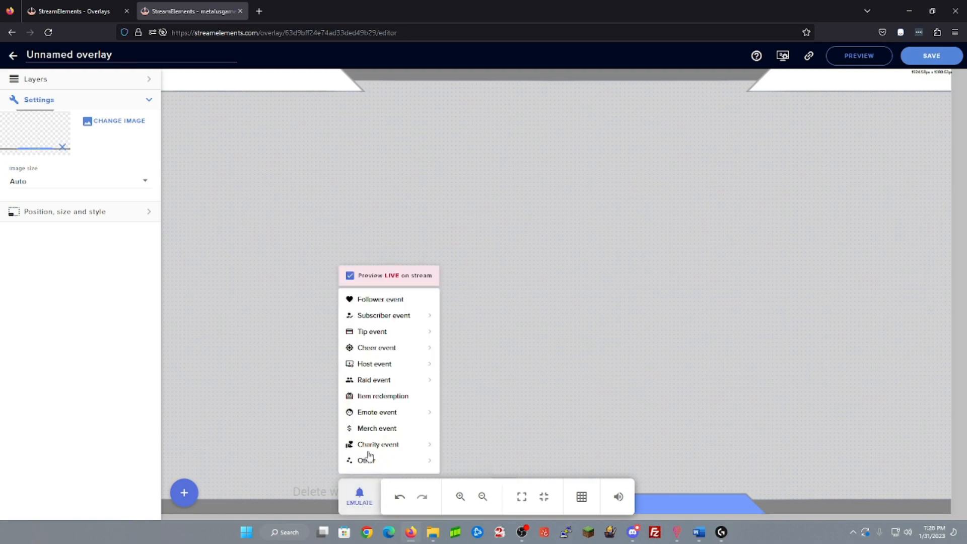
{"action": "left_click", "coordinate": [454, 241]}
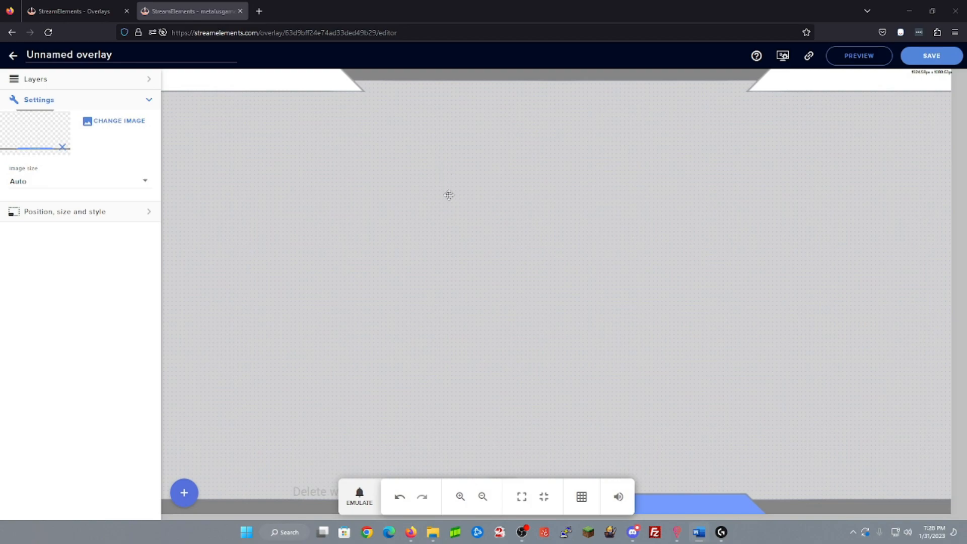
{"action": "left_click", "coordinate": [368, 495]}
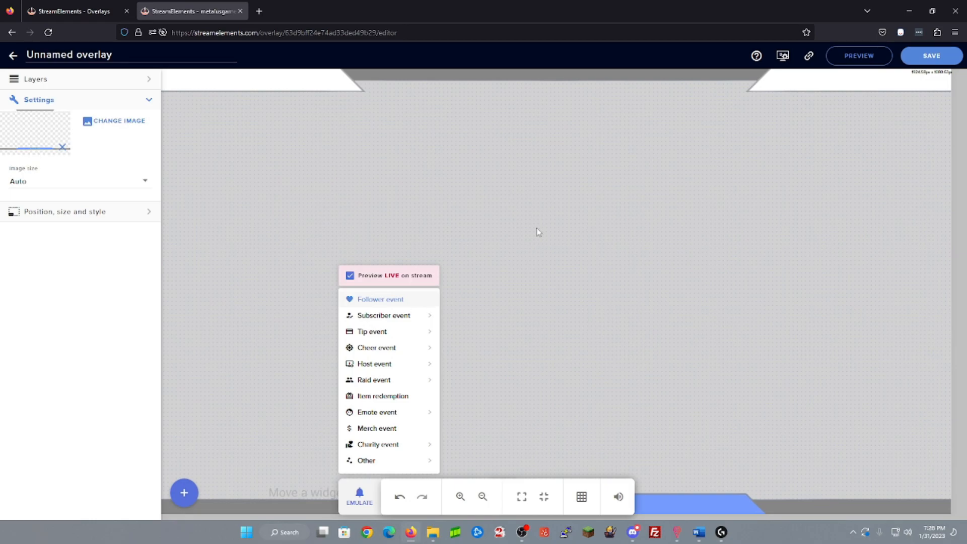
{"action": "left_click", "coordinate": [486, 246]}
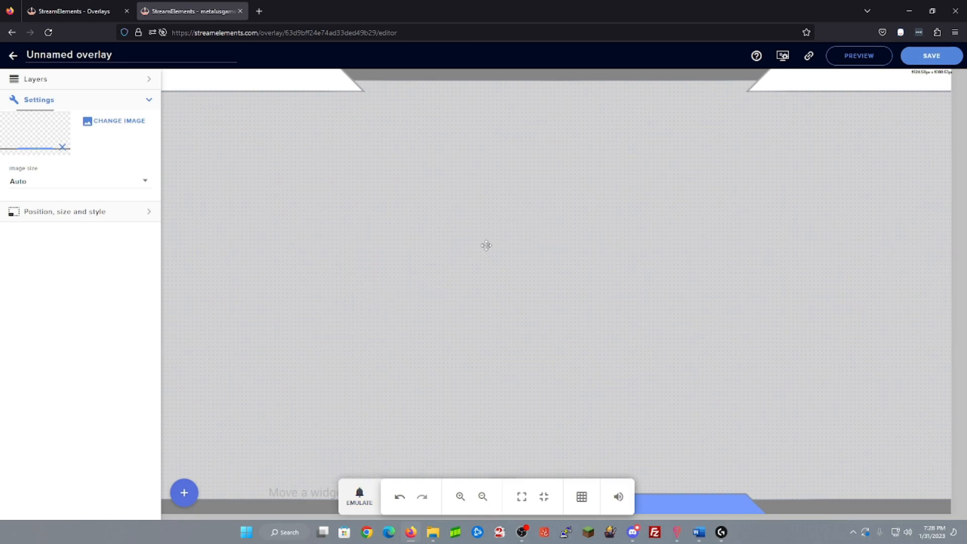
Step: Add an AlertBox widget above the Image 1 layer and move it to the middle area of the overlay
{"action": "left_click", "coordinate": [150, 101]}
{"action": "left_click", "coordinate": [149, 81]}
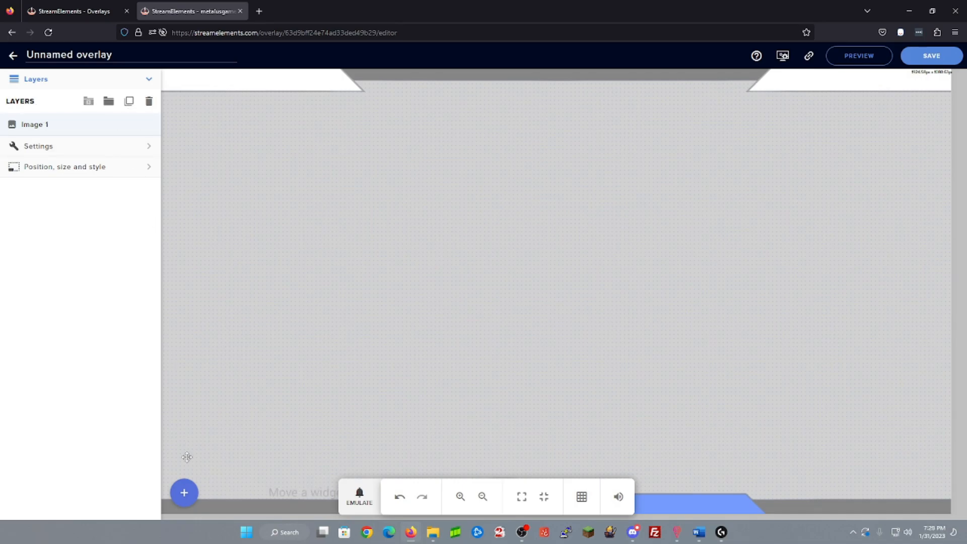
{"action": "left_click", "coordinate": [186, 495]}
{"action": "mouse_move", "coordinate": [220, 277]}
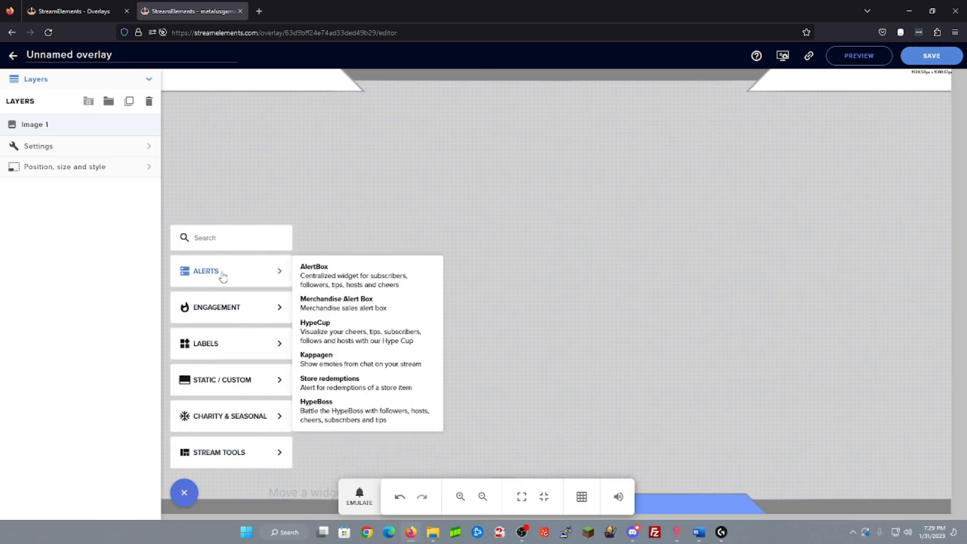
{"action": "left_click", "coordinate": [327, 275]}
{"action": "left_click_drag", "start_coordinate": [373, 245], "coordinate": [542, 287]}
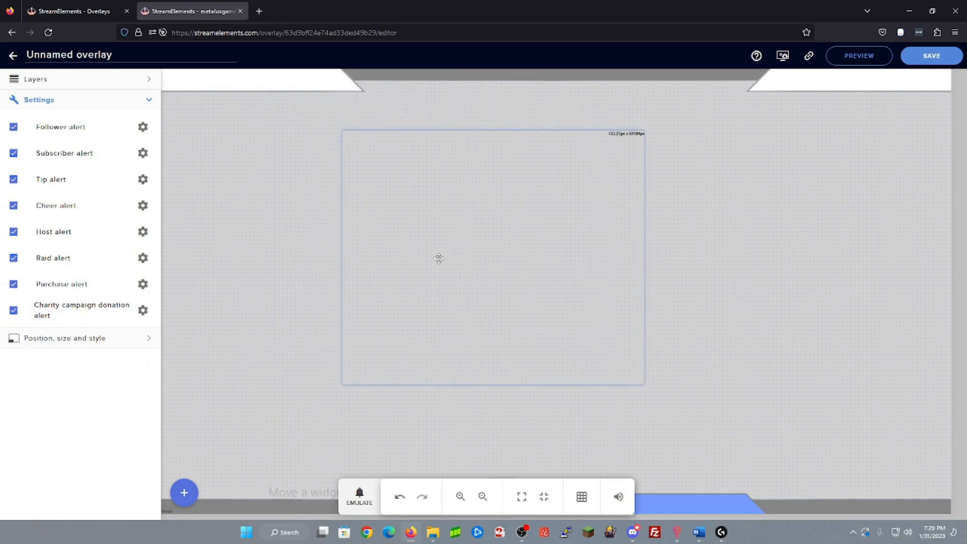
Step: Look at the follower alert's advanced settings and emulate a follower event to test the AlertBox
{"action": "left_click", "coordinate": [143, 128]}
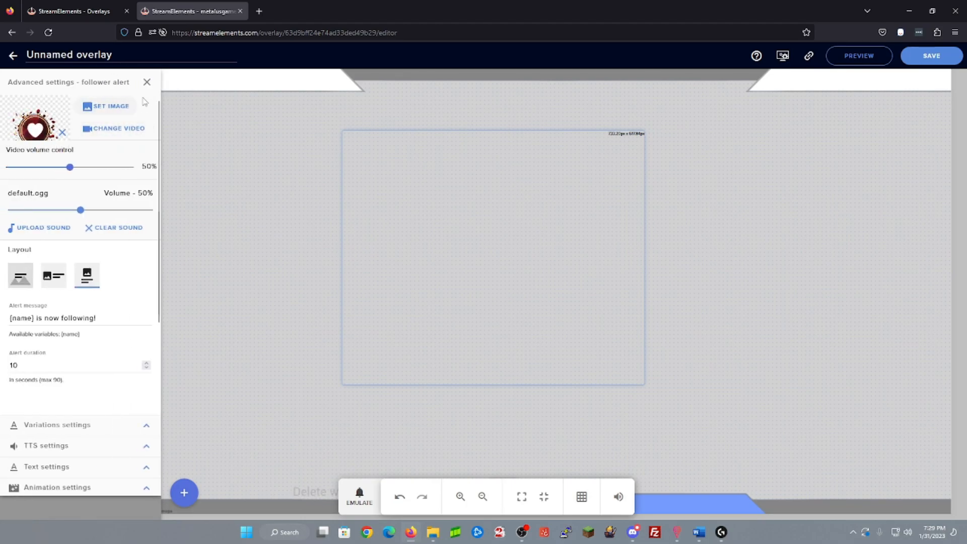
{"action": "left_click", "coordinate": [146, 82]}
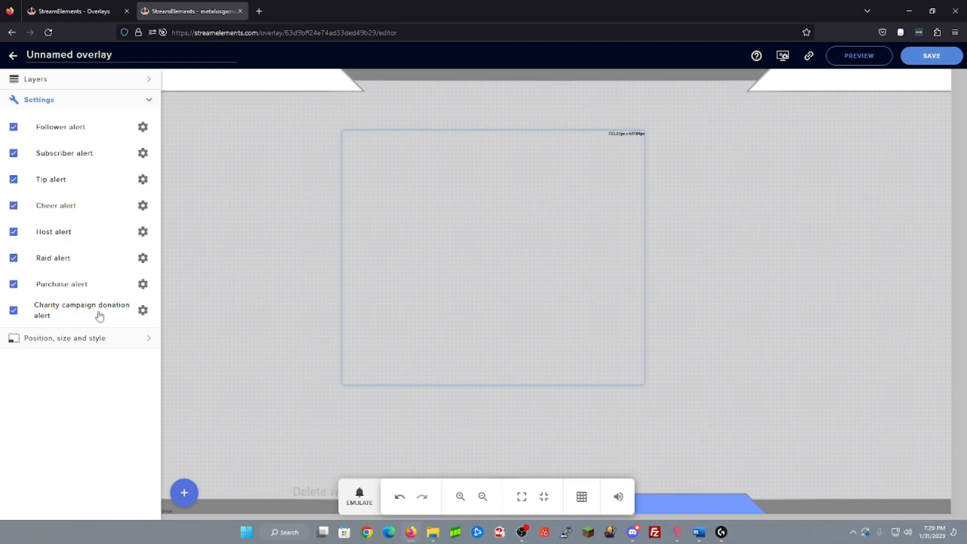
{"action": "left_click", "coordinate": [366, 488]}
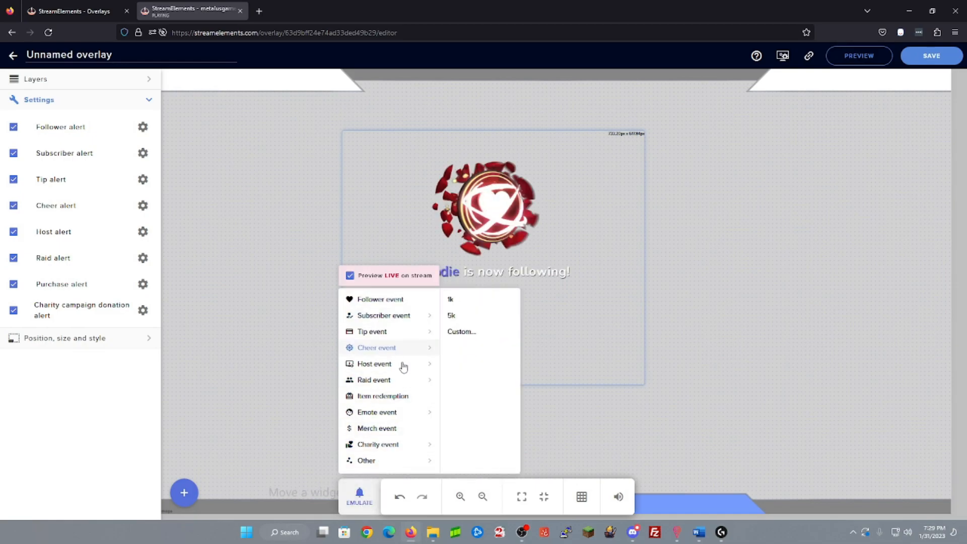
{"action": "left_click", "coordinate": [601, 420]}
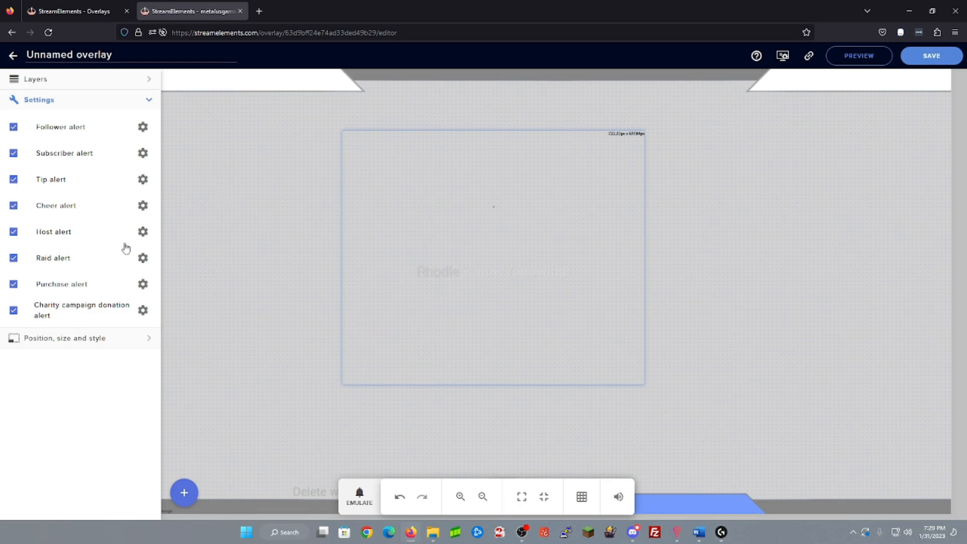
Step: Emulate a subscriber event to test the AlertBox
{"action": "left_click", "coordinate": [364, 502]}
{"action": "left_click", "coordinate": [395, 316]}
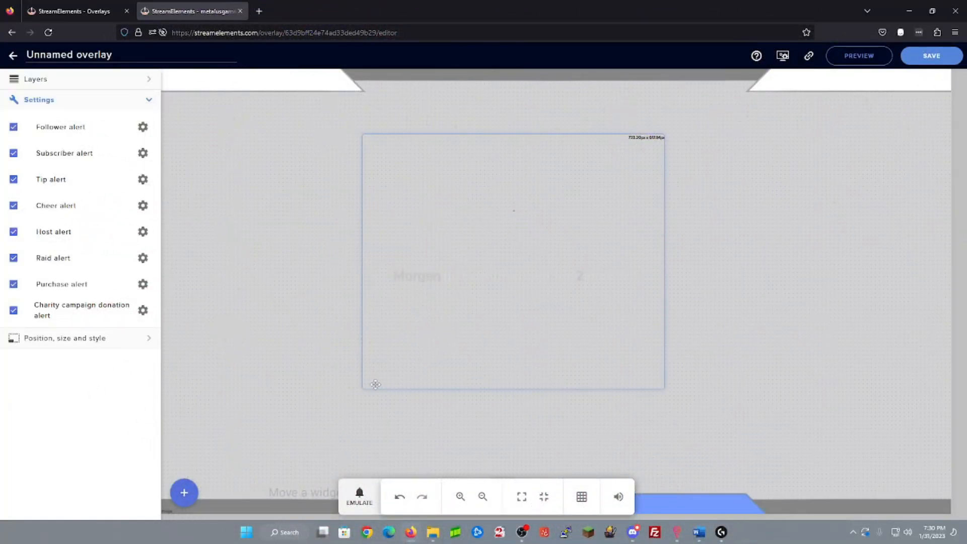
Step: Move the AlertBox to the overlay's upper-left area and place its layer below Image 1
{"action": "left_click", "coordinate": [149, 99]}
{"action": "left_click", "coordinate": [148, 78]}
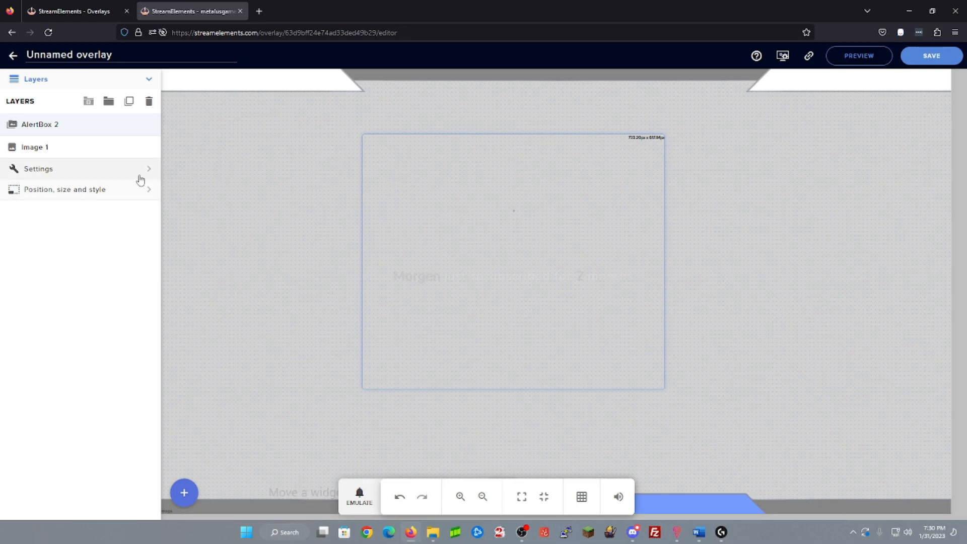
{"action": "left_click_drag", "start_coordinate": [441, 265], "coordinate": [225, 145]}
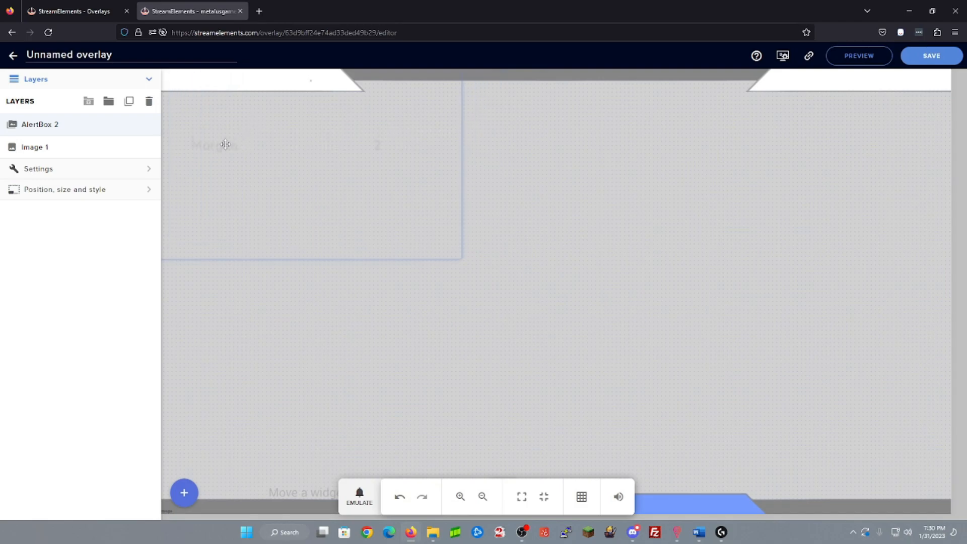
{"action": "left_click_drag", "start_coordinate": [46, 125], "coordinate": [47, 151]}
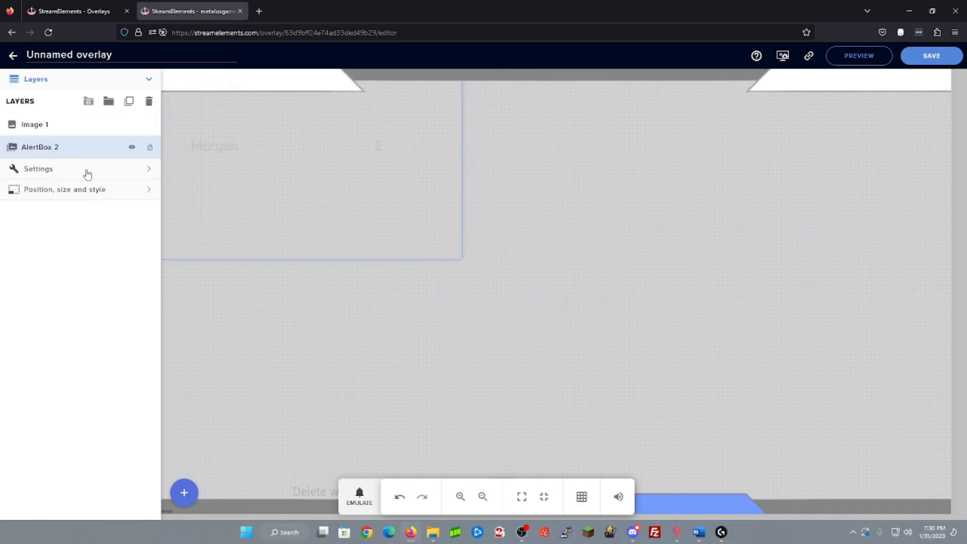
Step: Emulate a follower event to test the AlertBox with its layer beneath Image 1
{"action": "left_click", "coordinate": [184, 493]}
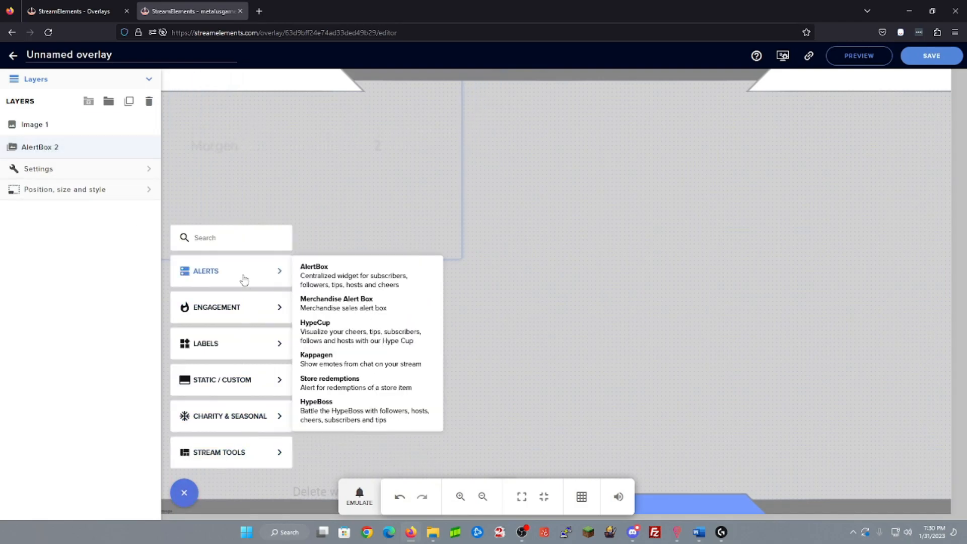
{"action": "left_click", "coordinate": [360, 499]}
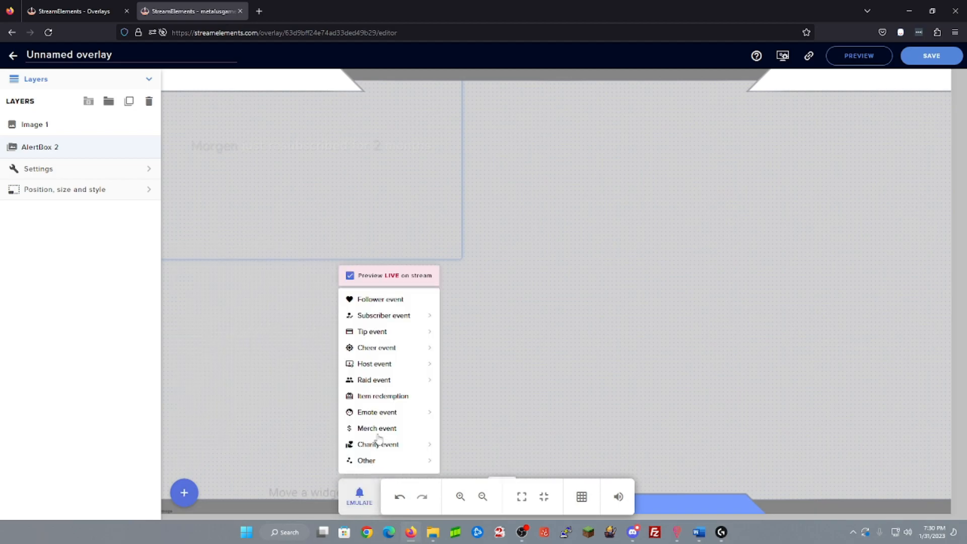
{"action": "left_click", "coordinate": [396, 303]}
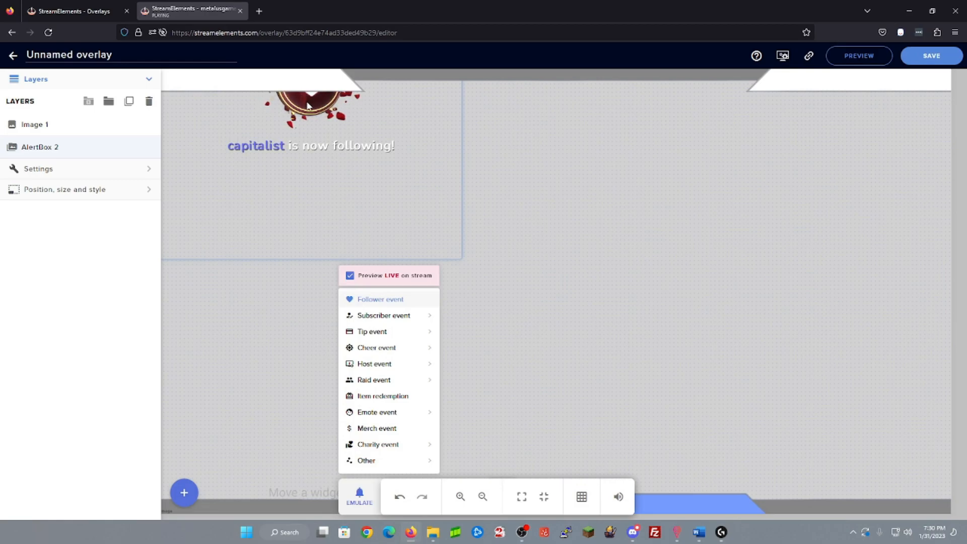
Step: Try to move the AlertBox on the canvas while its layer sits below Image 1
{"action": "left_click", "coordinate": [152, 153]}
{"action": "mouse_move", "coordinate": [283, 143]}
{"action": "left_mouse_down"}
{"action": "mouse_move", "coordinate": [317, 158]}
{"action": "mouse_move", "coordinate": [275, 139]}
{"action": "mouse_move", "coordinate": [285, 134]}
{"action": "left_mouse_up"}
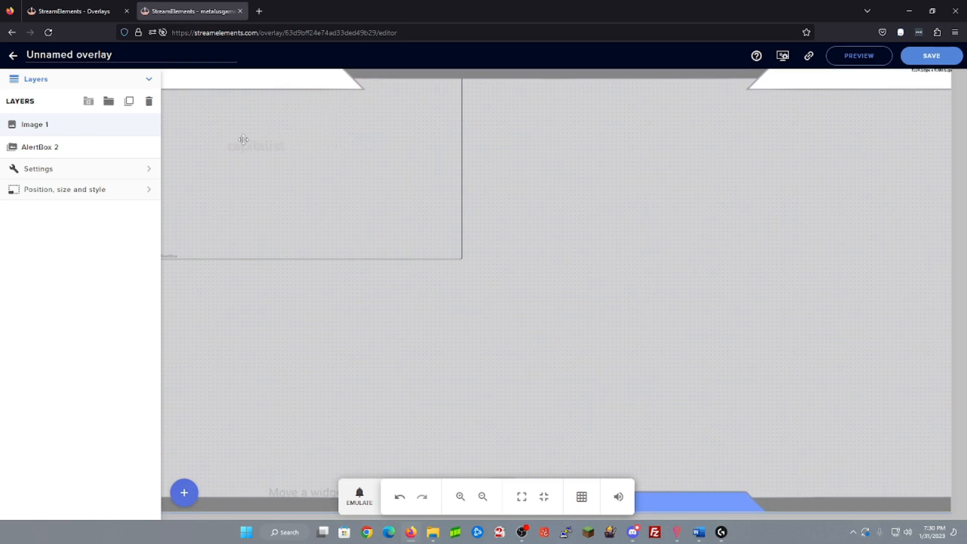
{"action": "left_click", "coordinate": [79, 147]}
{"action": "mouse_move", "coordinate": [276, 150]}
{"action": "left_mouse_down"}
{"action": "mouse_move", "coordinate": [356, 177]}
{"action": "mouse_move", "coordinate": [297, 149]}
{"action": "mouse_move", "coordinate": [283, 147]}
{"action": "mouse_move", "coordinate": [287, 154]}
{"action": "left_mouse_up"}
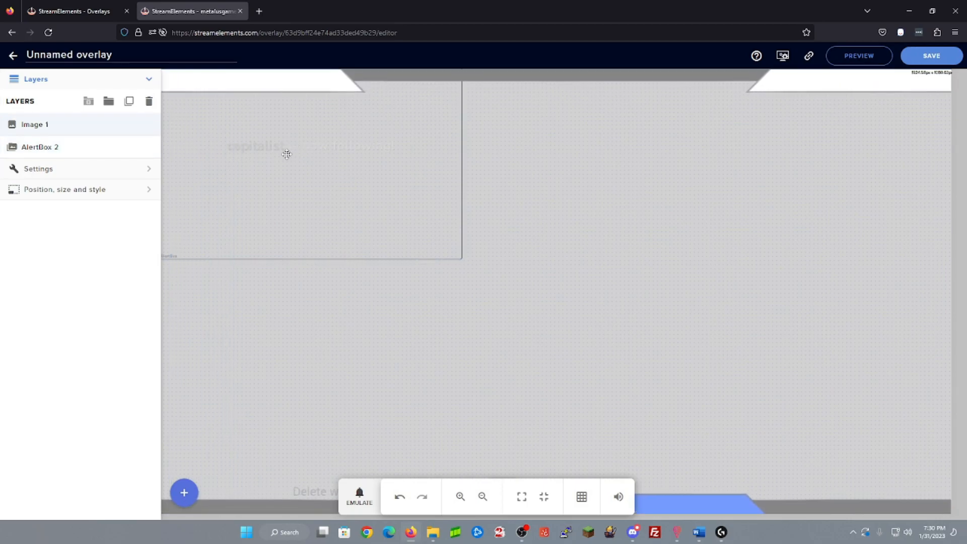
Step: Place the AlertBox 2 layer above Image 1 and move the AlertBox back to the middle of the overlay
{"action": "left_click_drag", "start_coordinate": [71, 147], "coordinate": [75, 126]}
{"action": "left_click_drag", "start_coordinate": [281, 159], "coordinate": [493, 303]}
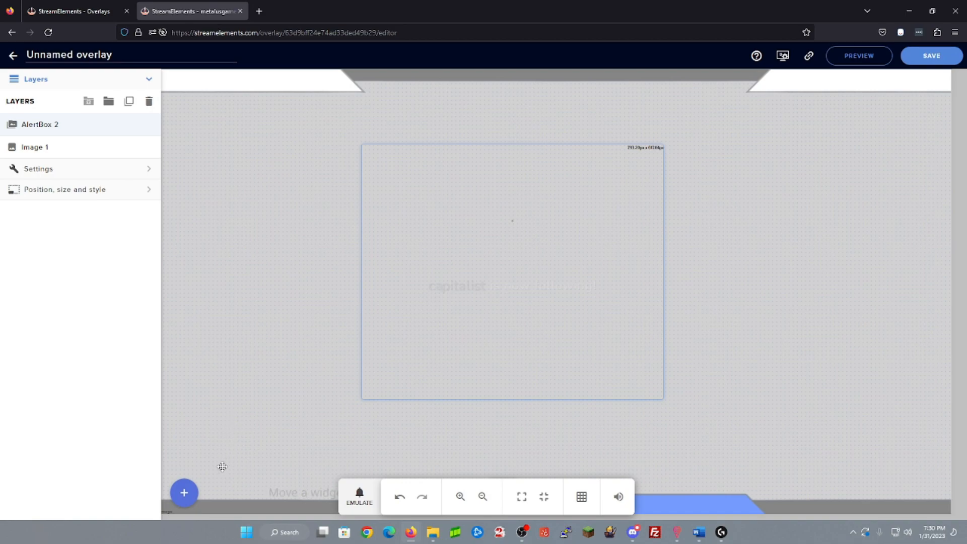
Step: Add a Kappagen alert widget and enlarge it to fill the whole overlay canvas
{"action": "left_click", "coordinate": [185, 494]}
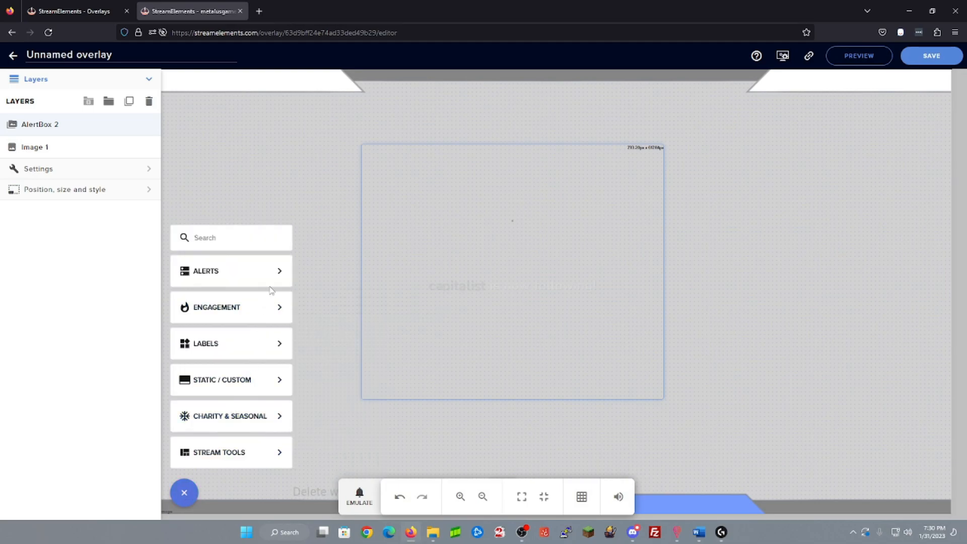
{"action": "mouse_move", "coordinate": [267, 310]}
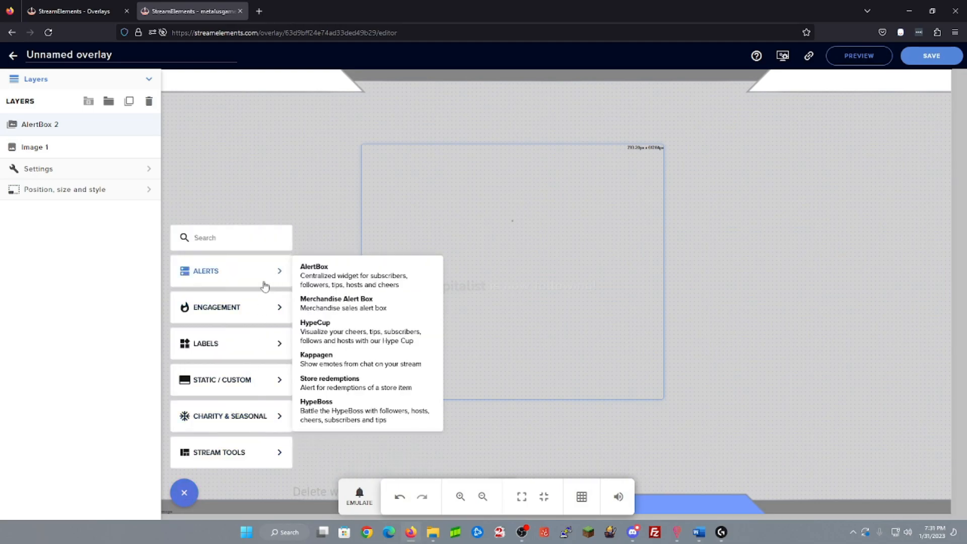
{"action": "mouse_move", "coordinate": [279, 282]}
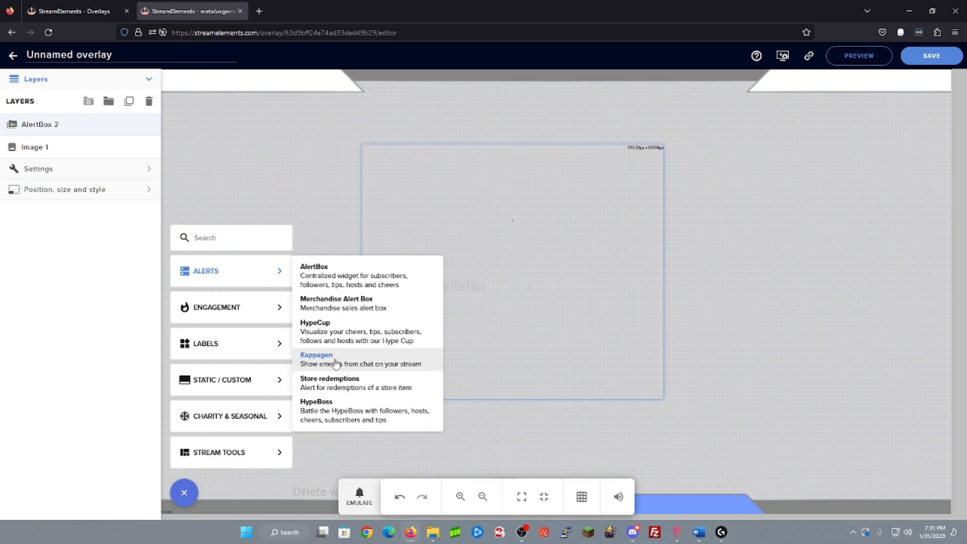
{"action": "left_click", "coordinate": [335, 363]}
{"action": "left_click_drag", "start_coordinate": [275, 211], "coordinate": [350, 278]}
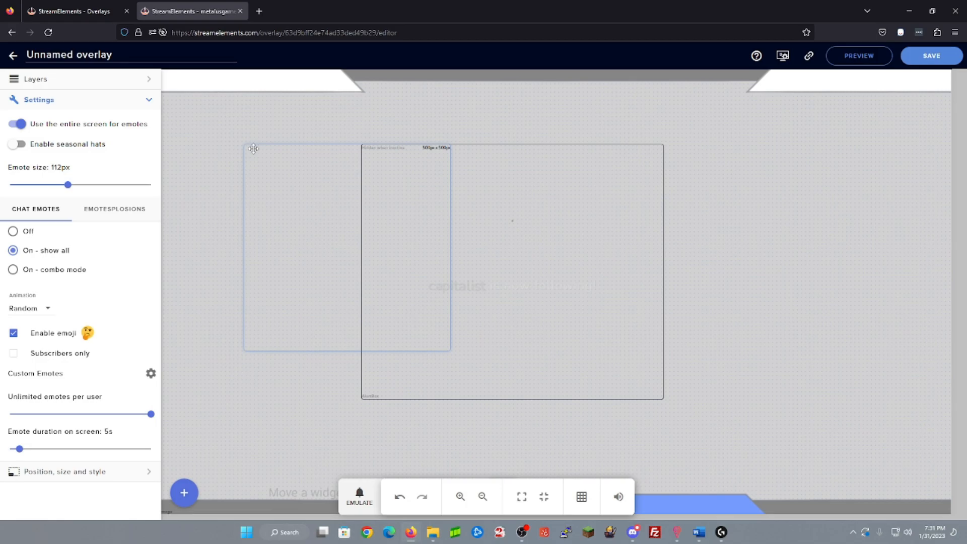
{"action": "left_click_drag", "start_coordinate": [246, 146], "coordinate": [163, 70]}
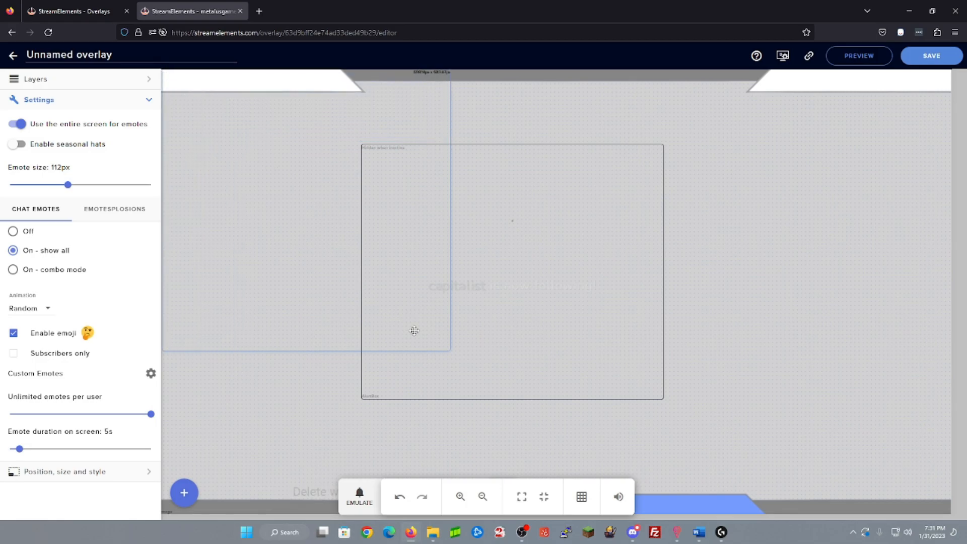
{"action": "left_click_drag", "start_coordinate": [449, 351], "coordinate": [544, 392]}
{"action": "left_click_drag", "start_coordinate": [623, 412], "coordinate": [948, 511]}
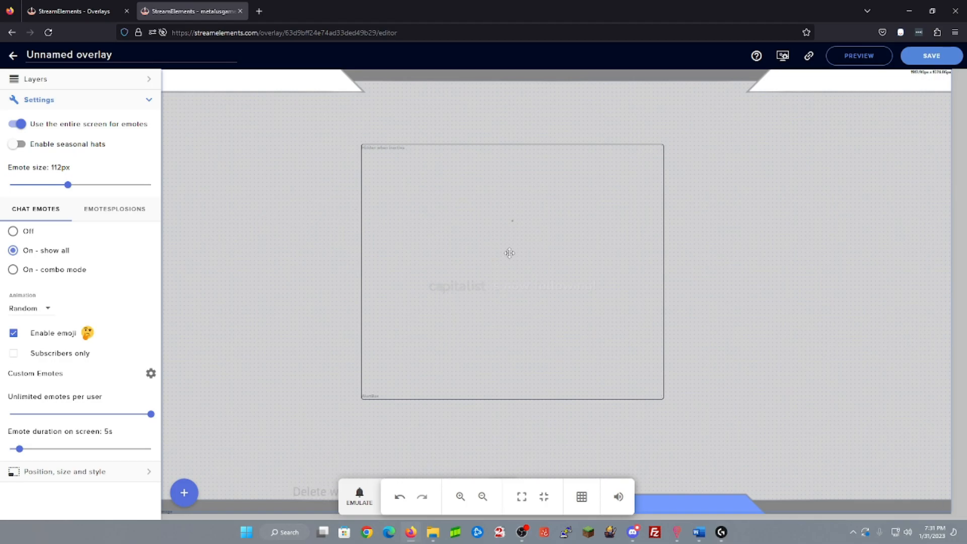
Step: Move the Kappagen 3 layer between AlertBox 2 and Image 1
{"action": "left_click", "coordinate": [148, 99]}
{"action": "left_click", "coordinate": [146, 85]}
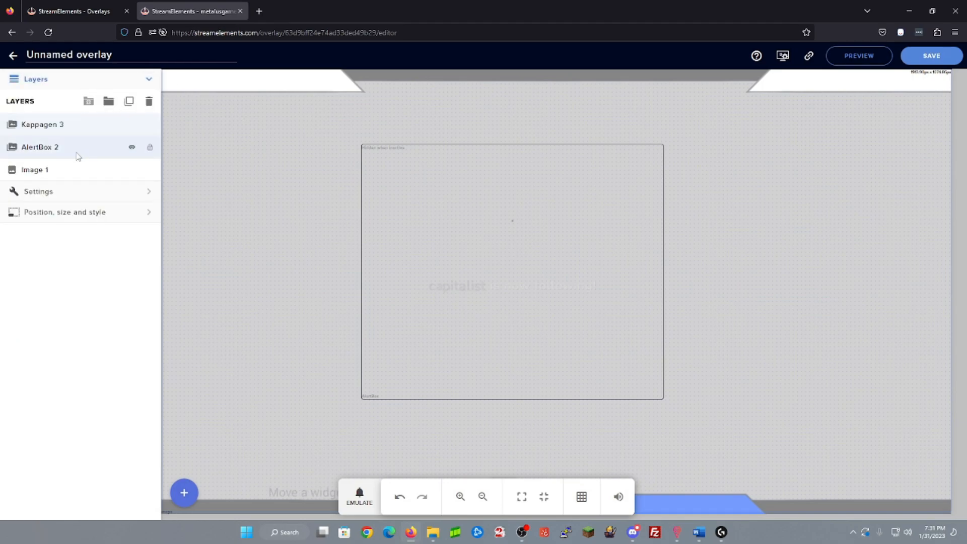
{"action": "left_click_drag", "start_coordinate": [59, 124], "coordinate": [59, 154]}
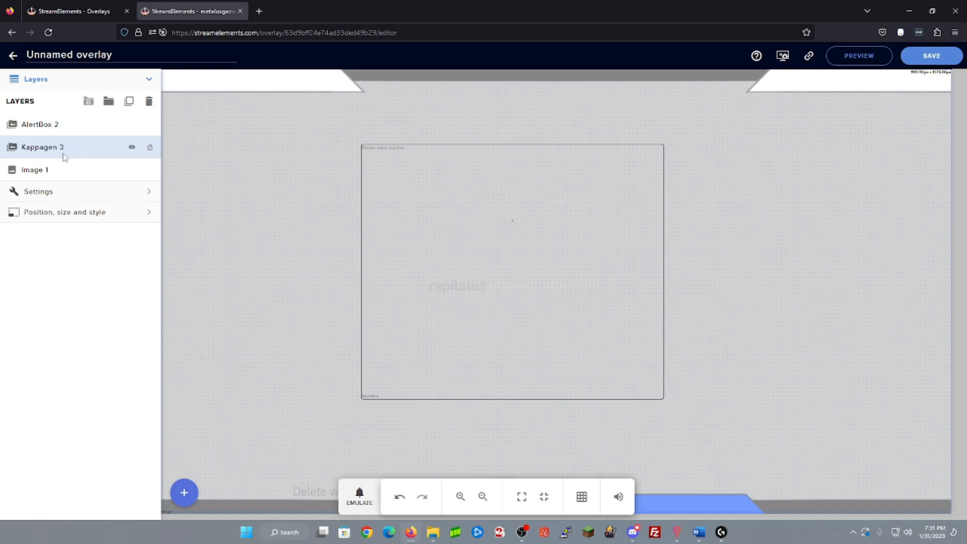
Step: Set the Kappagen widget's Emotesplosions animation to Explosion
{"action": "left_click", "coordinate": [144, 194]}
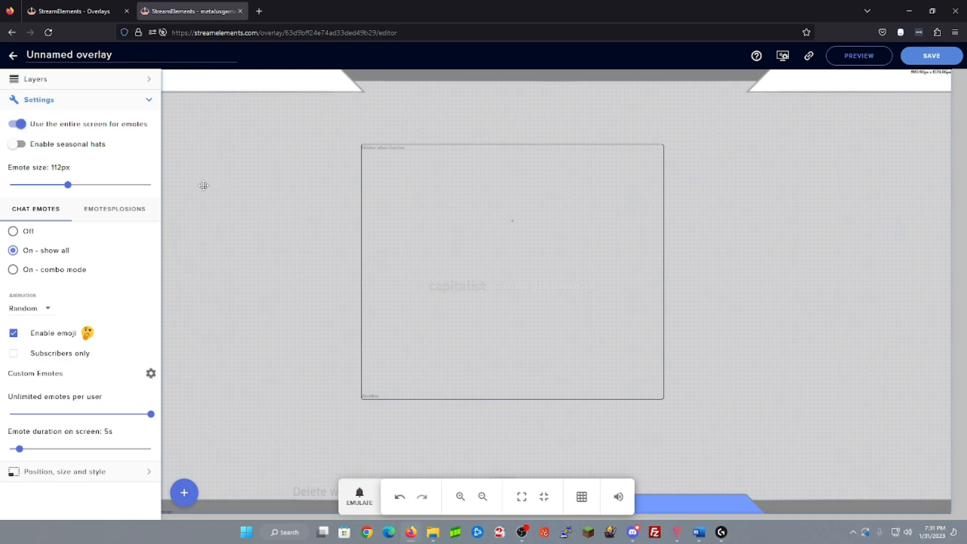
{"action": "left_click", "coordinate": [20, 145]}
{"action": "left_click", "coordinate": [20, 145]}
{"action": "left_click", "coordinate": [129, 208]}
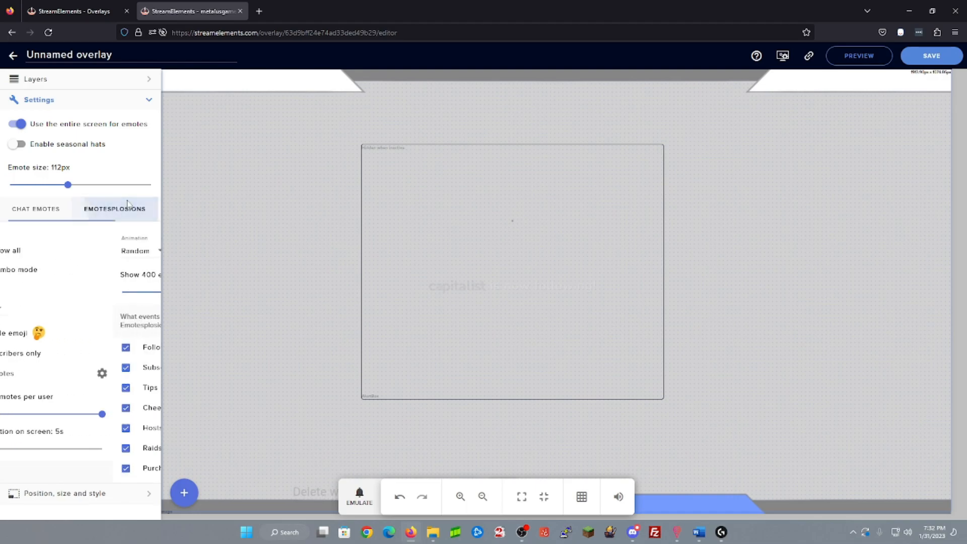
{"action": "left_click", "coordinate": [50, 253]}
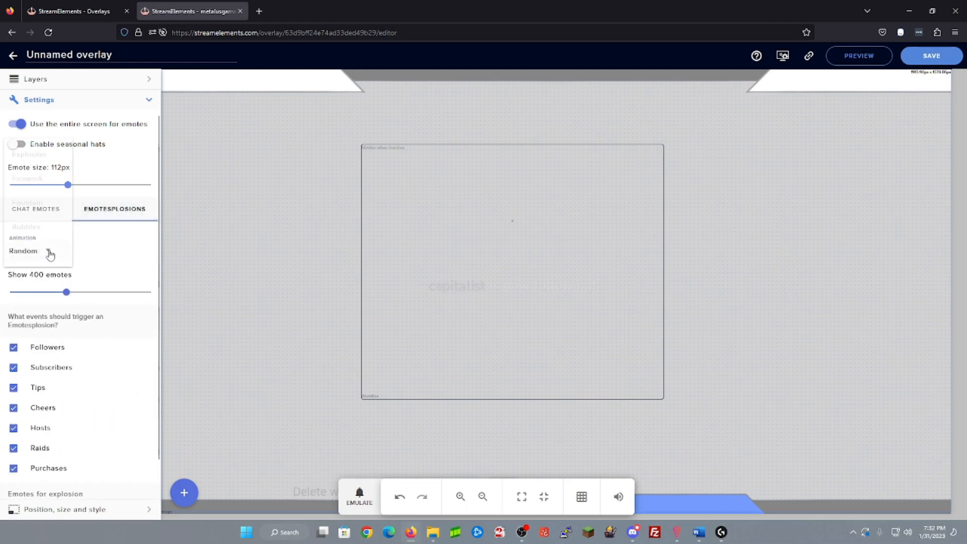
{"action": "left_click", "coordinate": [52, 160]}
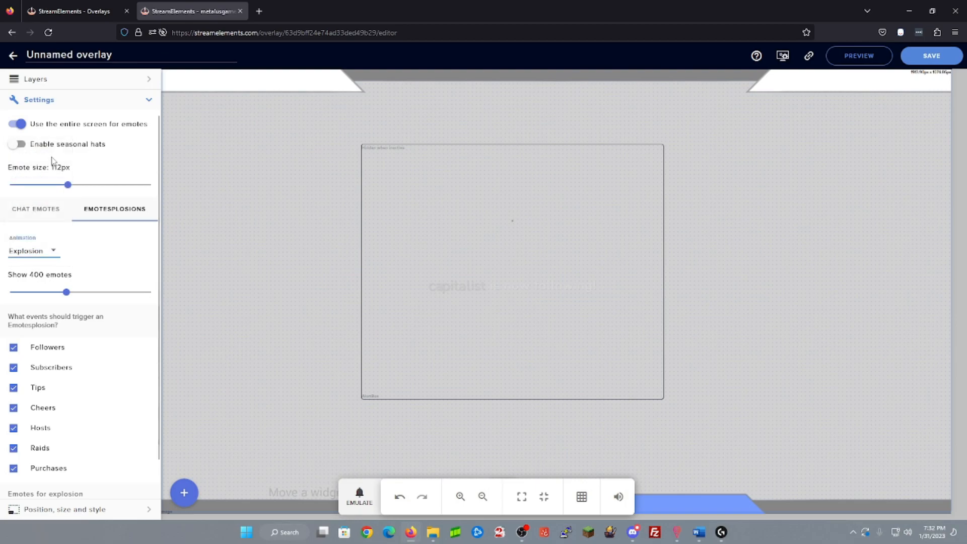
Step: Emulate a follower event to test the Kappagen emote explosion together with the AlertBox
{"action": "left_click", "coordinate": [359, 495]}
{"action": "left_click", "coordinate": [373, 300]}
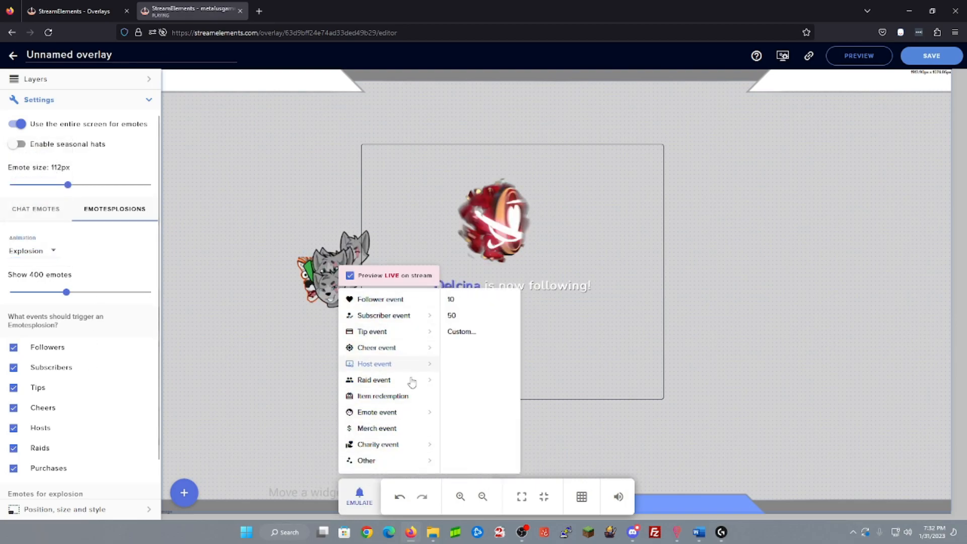
{"action": "mouse_move", "coordinate": [398, 411]}
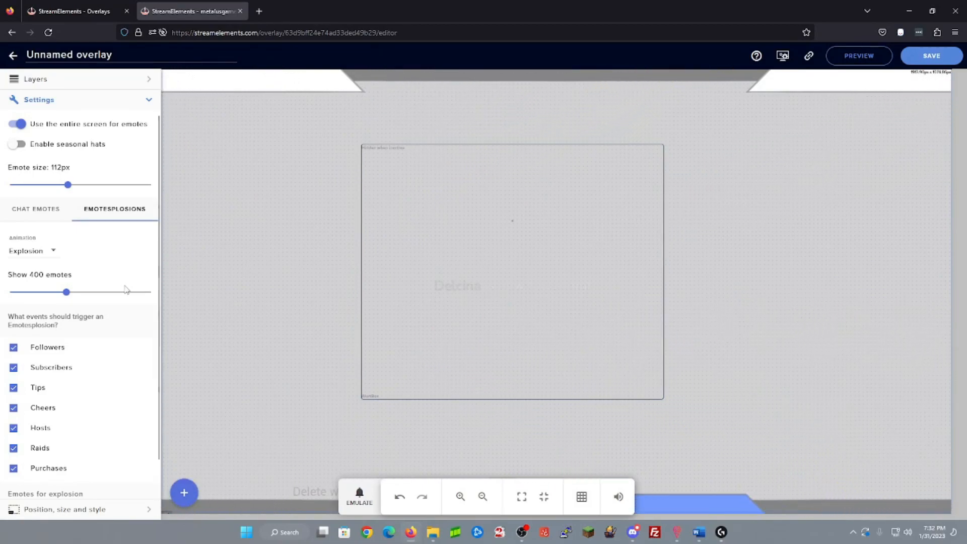
Step: Set the Emotesplosions to show 404 emotes, and return to the Kappagen's chat emote settings
{"action": "left_click", "coordinate": [51, 214]}
{"action": "left_click", "coordinate": [112, 212]}
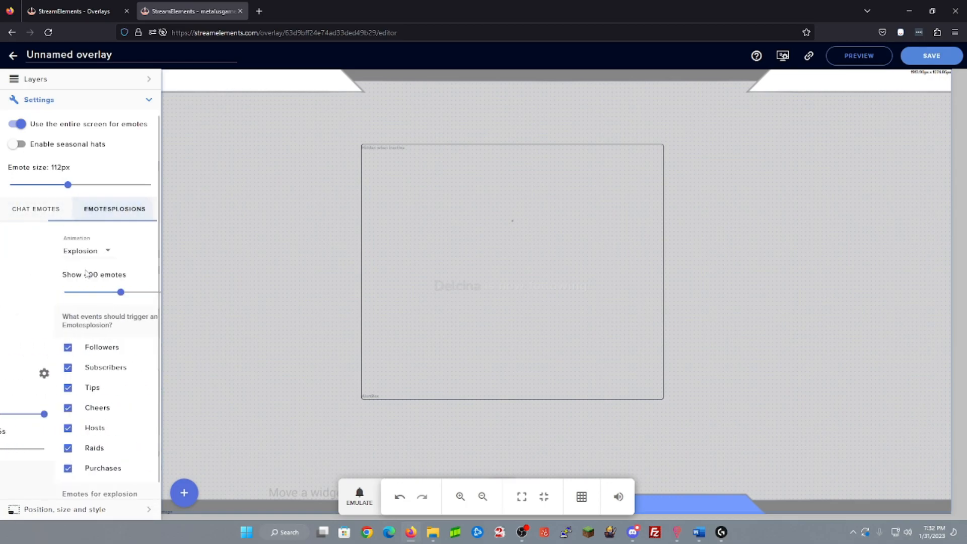
{"action": "mouse_move", "coordinate": [66, 295]}
{"action": "left_mouse_down"}
{"action": "mouse_move", "coordinate": [15, 294]}
{"action": "mouse_move", "coordinate": [80, 298]}
{"action": "mouse_move", "coordinate": [69, 299]}
{"action": "left_mouse_up"}
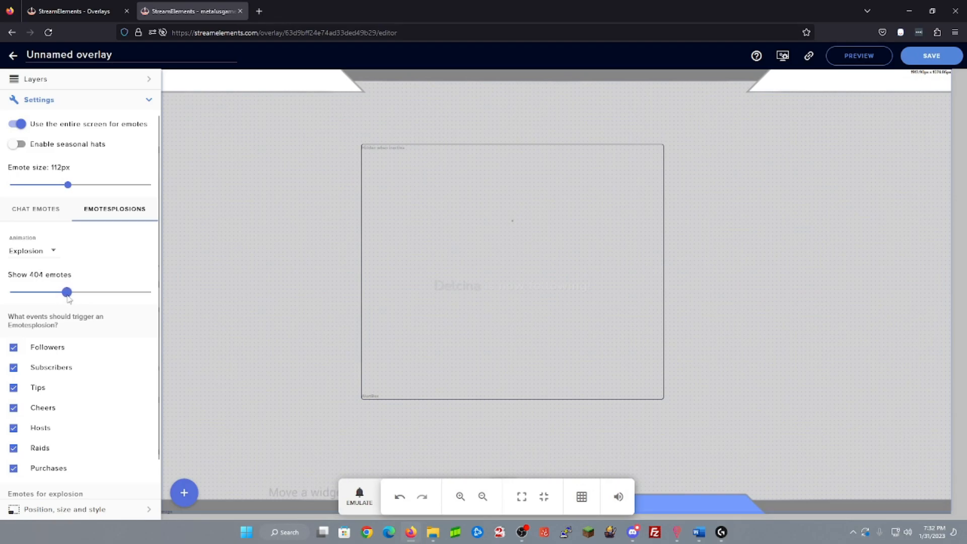
{"action": "scroll", "coordinate": [66, 335], "scroll_direction": "down", "scroll_amount": 1}
{"action": "scroll", "coordinate": [69, 343], "scroll_direction": "up", "scroll_amount": 1}
{"action": "left_click", "coordinate": [46, 214]}
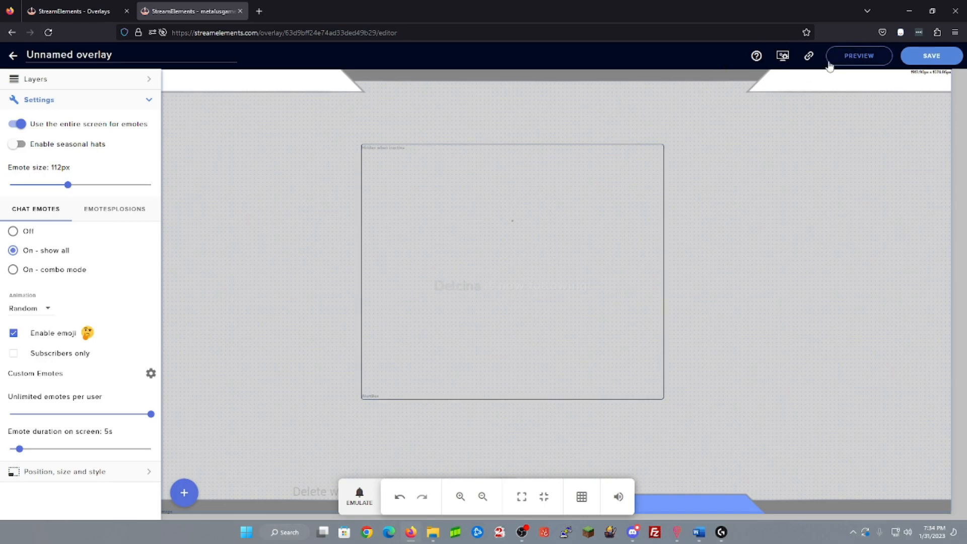
Step: Save the overlay under the name "Tutorial Overlay" and copy its overlay link
{"action": "left_click", "coordinate": [925, 57]}
{"action": "left_click", "coordinate": [439, 279]}
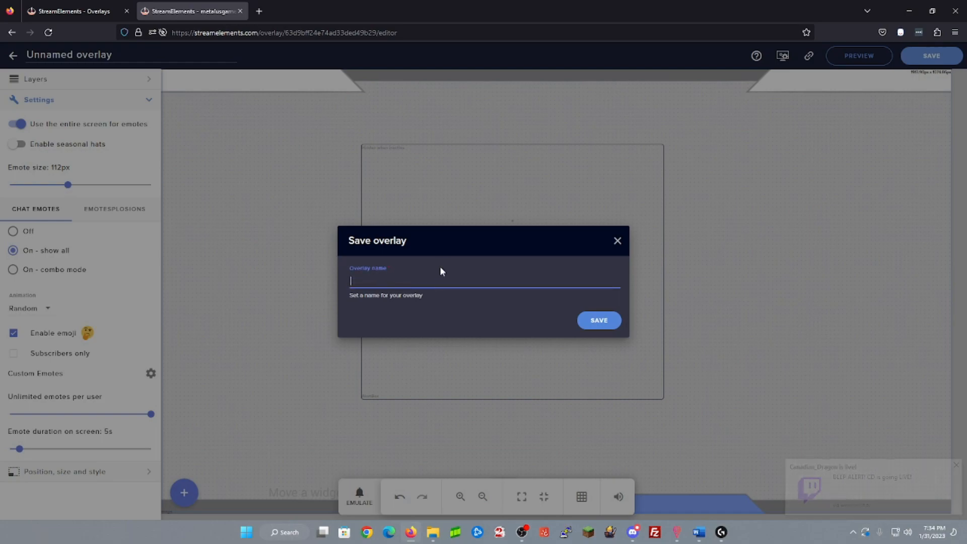
{"action": "type", "text": "Tu"}
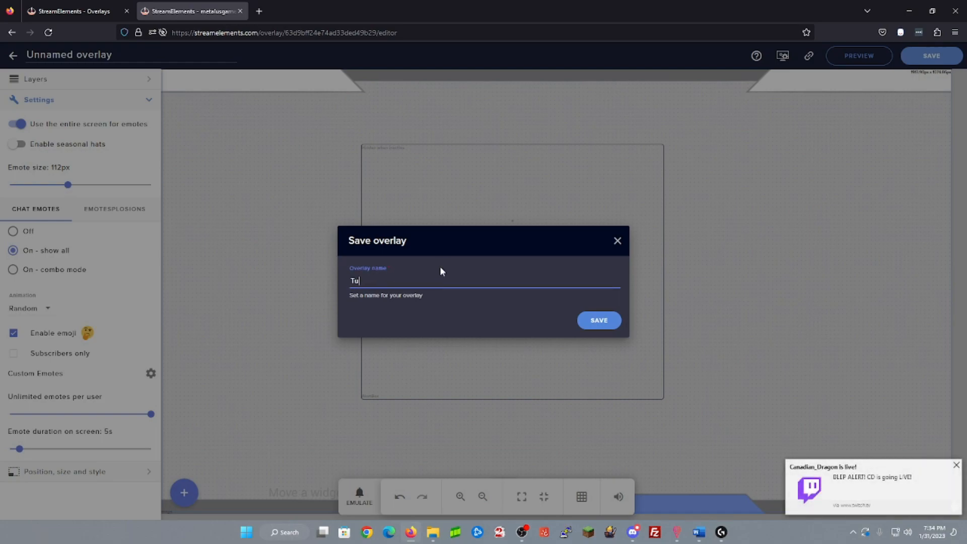
{"action": "type", "text": "torial Overlay"}
{"action": "left_click", "coordinate": [599, 323]}
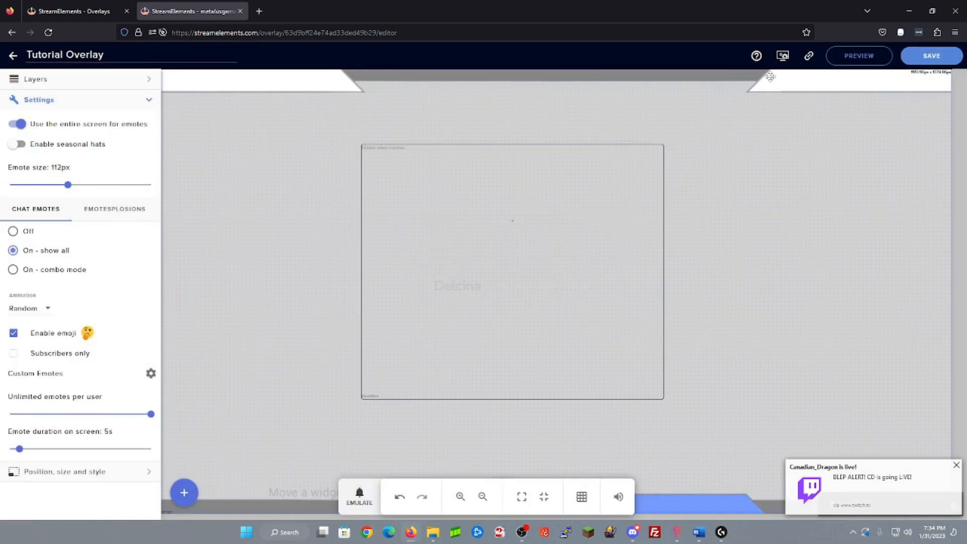
{"action": "left_click", "coordinate": [810, 61]}
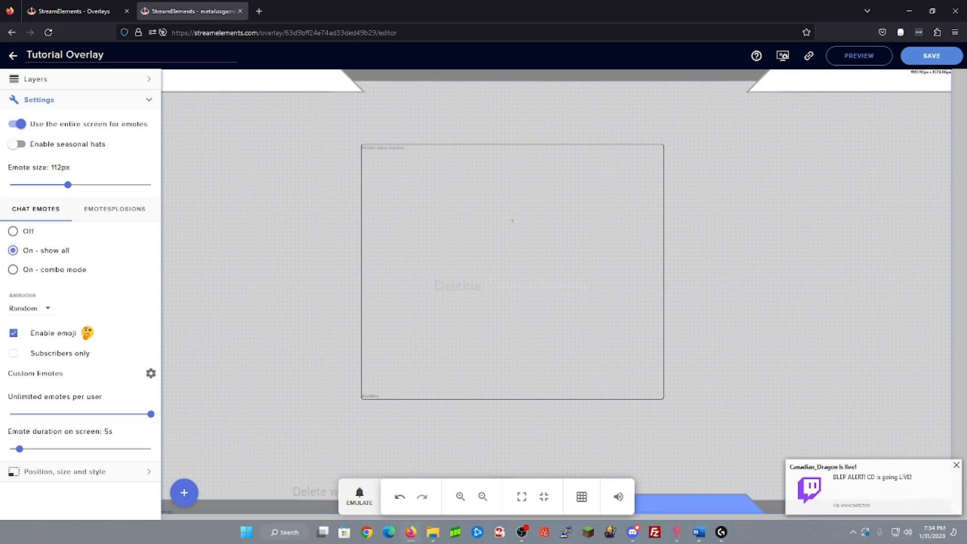
Step: Bring the OBS window onto this screen and switch to the Test scene
{"action": "left_click_drag", "start_coordinate": [966, 30], "coordinate": [576, 37]}
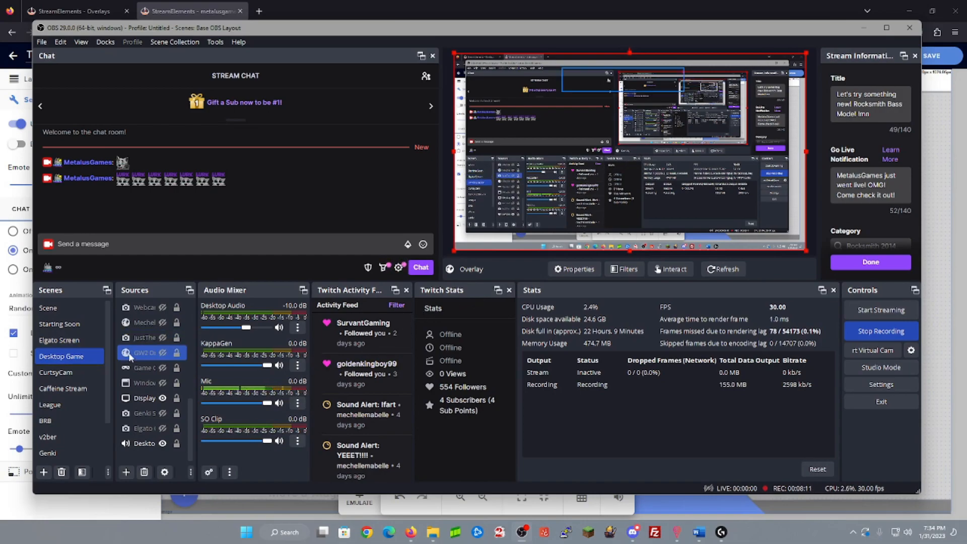
{"action": "left_click", "coordinate": [141, 369]}
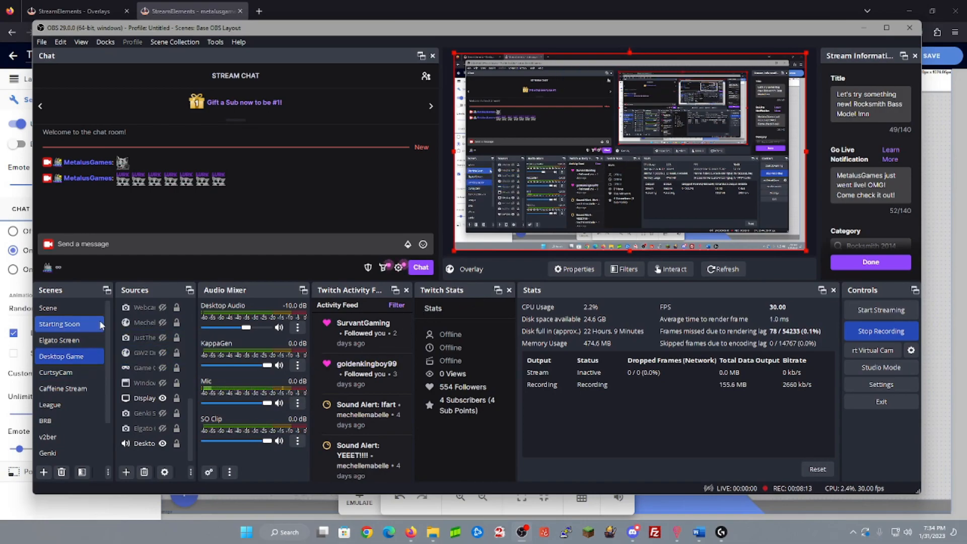
{"action": "scroll", "coordinate": [103, 341], "scroll_direction": "down", "scroll_amount": 1}
{"action": "left_click", "coordinate": [101, 374]}
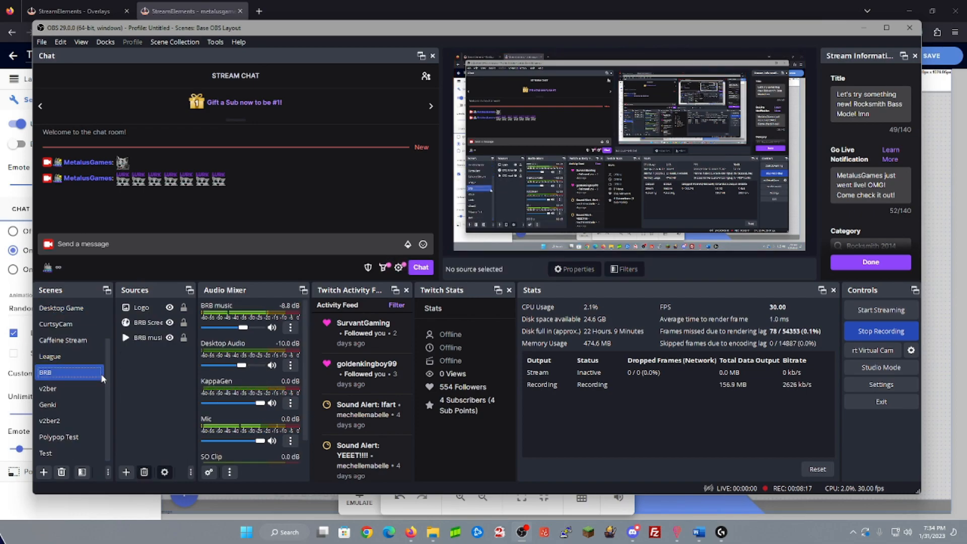
{"action": "left_click", "coordinate": [62, 457]}
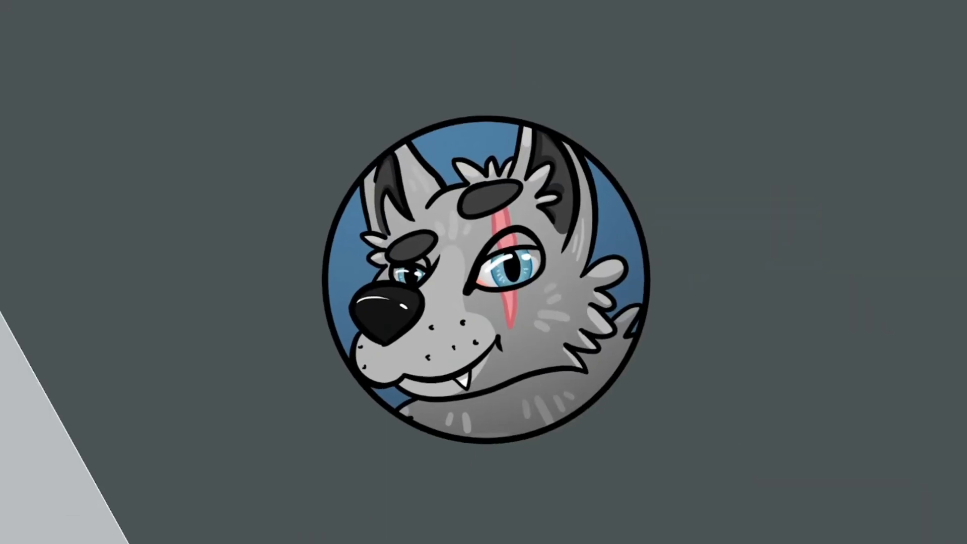